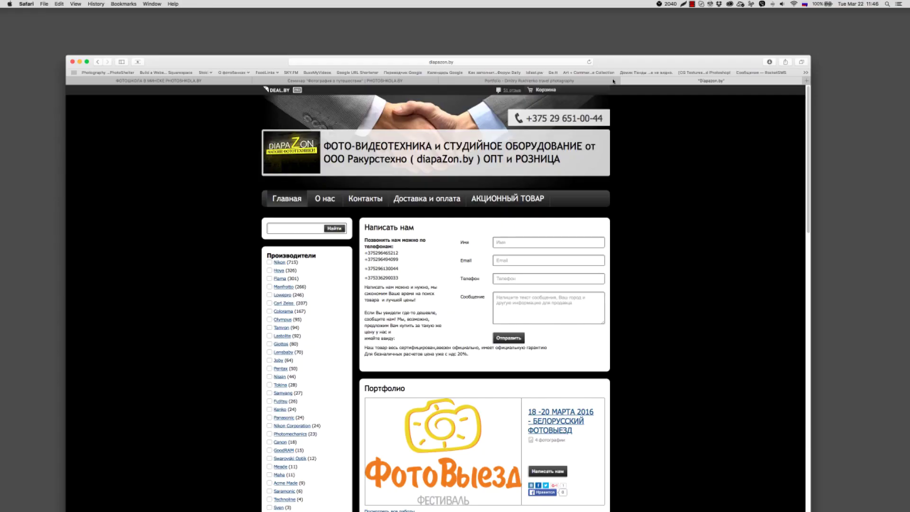
# Show the photoshkola.by «Фотография в путешествии» seminar page and scroll through its 2.04.16 programme
pyautogui.moveTo(625, 66); pyautogui.dragTo(624, 35)
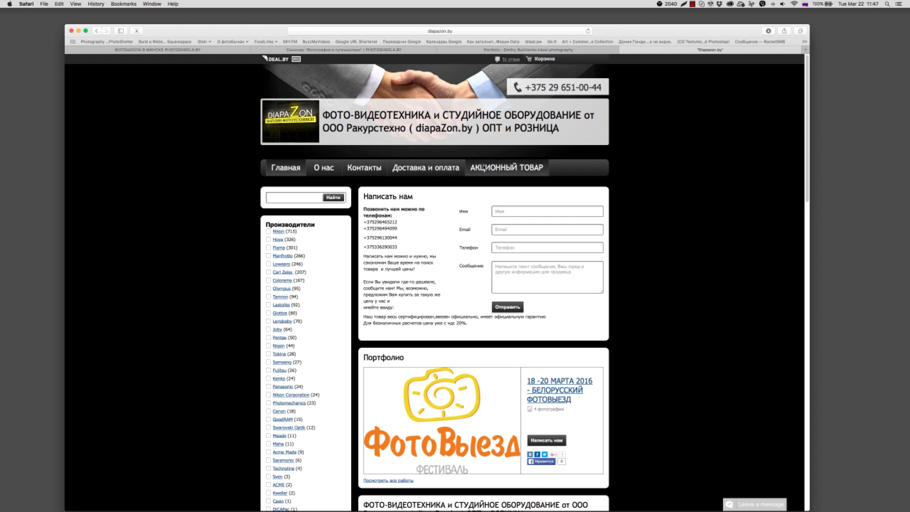
pyautogui.scroll(-3, 639, 202)
pyautogui.scroll(-1, 639, 202)
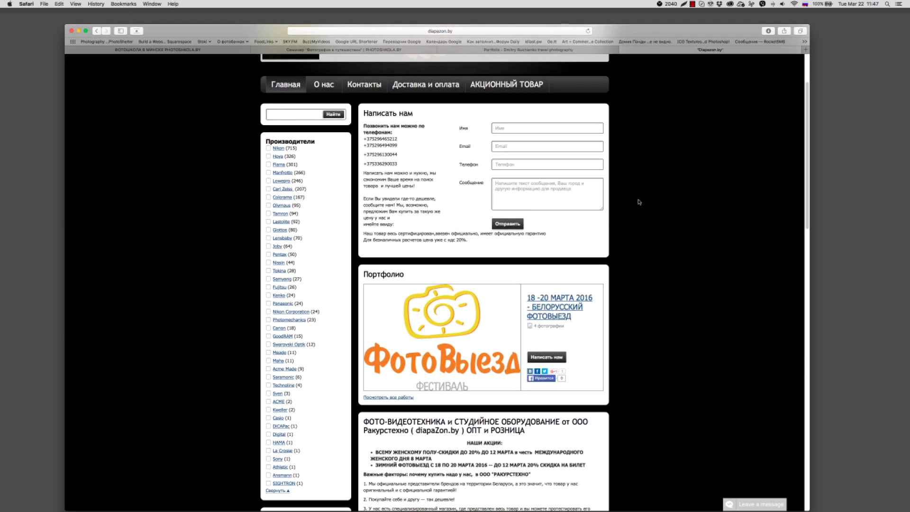
pyautogui.scroll(1, 639, 202)
pyautogui.scroll(-2, 639, 202)
pyautogui.scroll(-1, 639, 202)
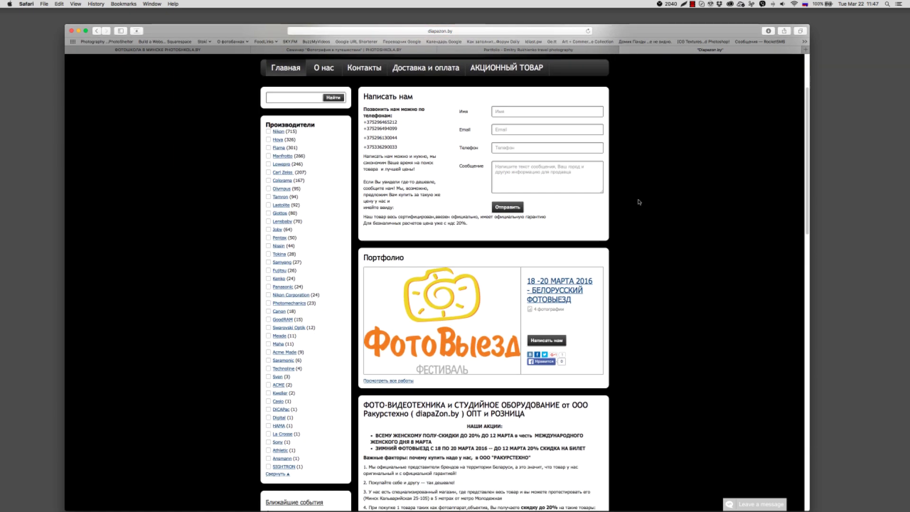
pyautogui.scroll(-1, 639, 202)
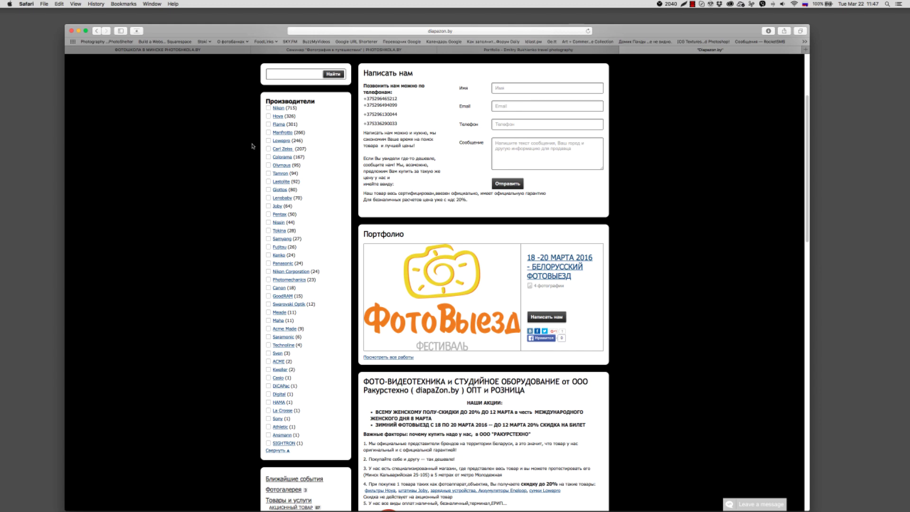
pyautogui.scroll(-5, 252, 146)
pyautogui.scroll(-10, 252, 146)
pyautogui.scroll(-5, 253, 146)
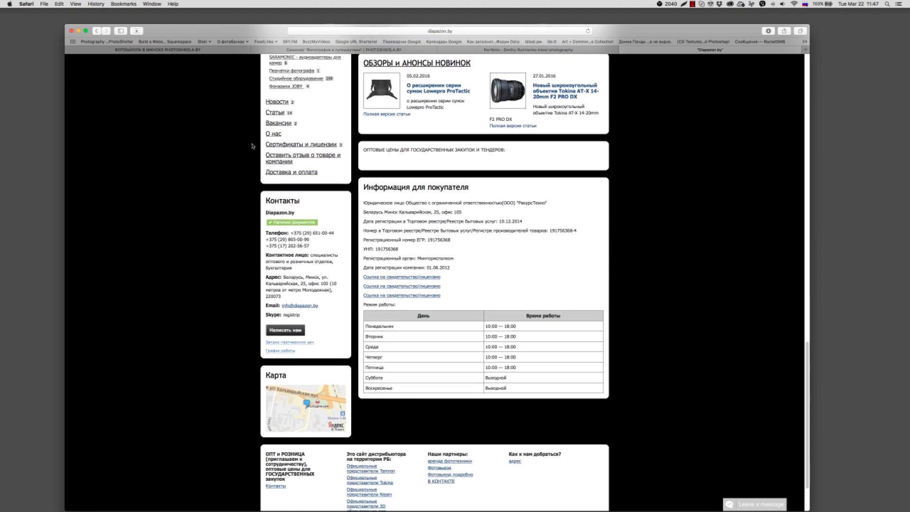
pyautogui.scroll(-3, 253, 146)
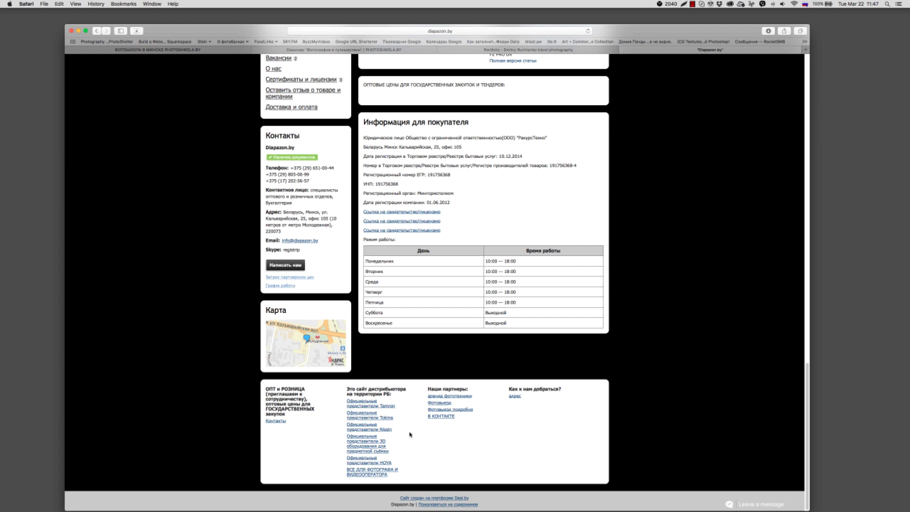
pyautogui.scroll(20, 444, 430)
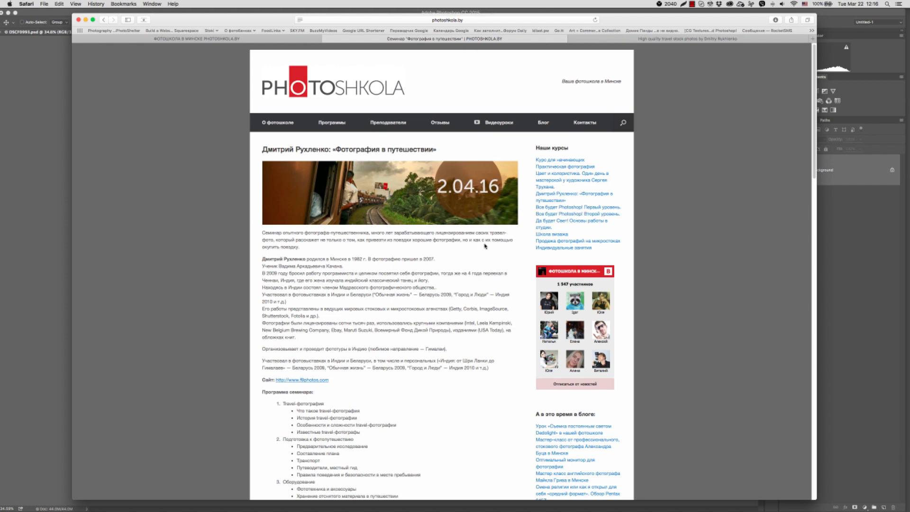
# View the old man's portrait in the seminar gallery, then switch to the f9photos.com site
pyautogui.scroll(-5, 469, 249)
pyautogui.scroll(-2, 469, 247)
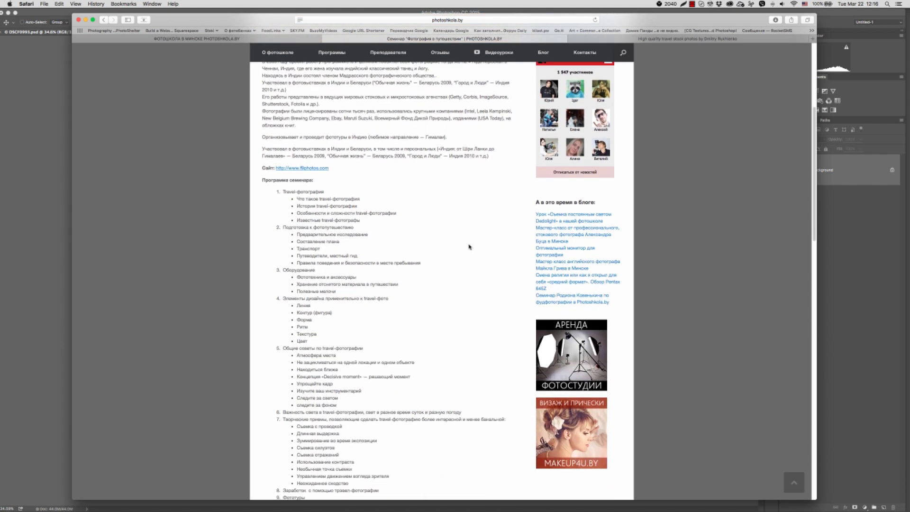
pyautogui.scroll(-3, 469, 247)
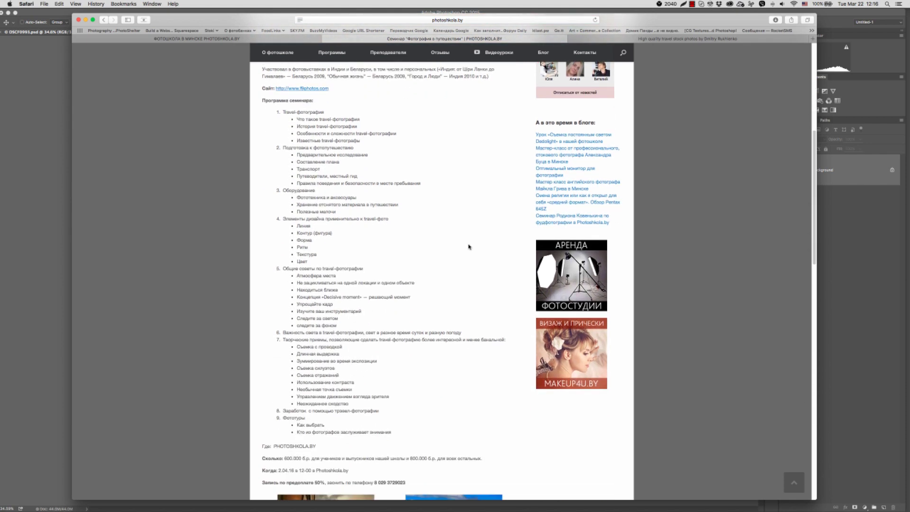
pyautogui.scroll(-3, 468, 247)
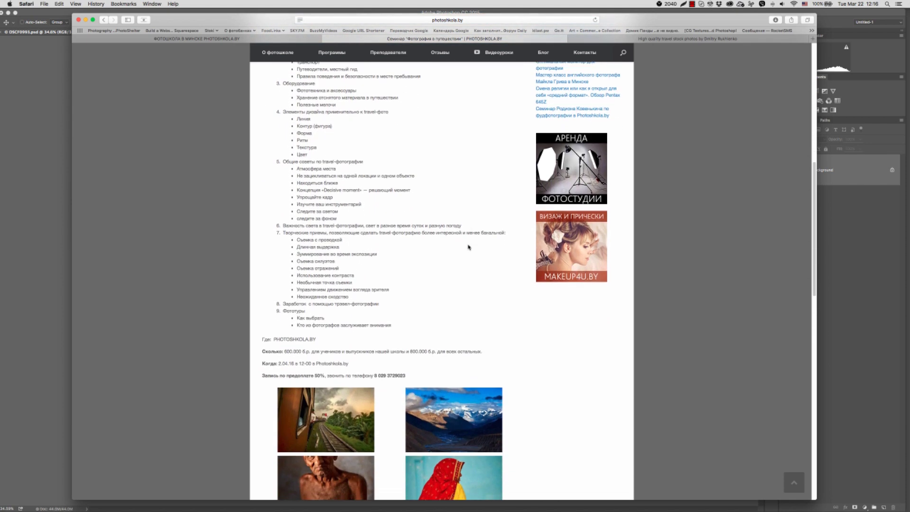
pyautogui.scroll(-4, 468, 247)
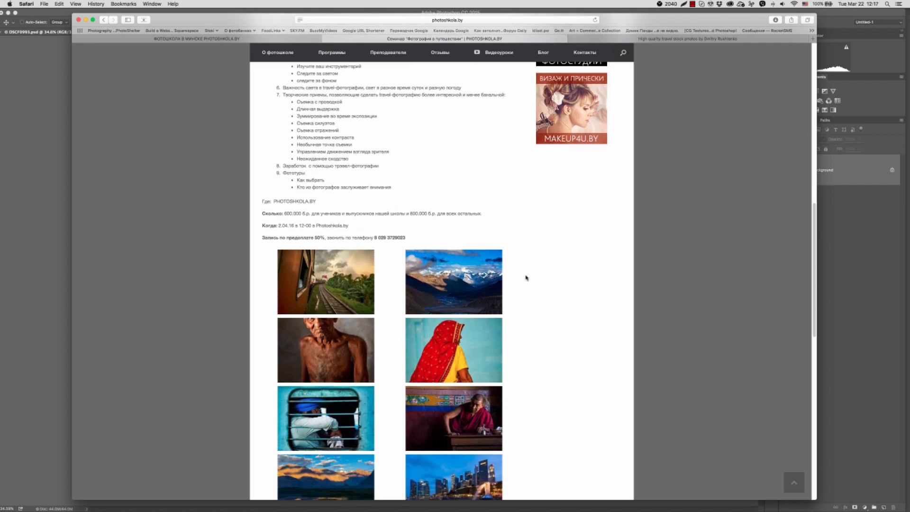
pyautogui.scroll(-3, 526, 278)
pyautogui.scroll(-4, 526, 278)
pyautogui.scroll(-2, 526, 278)
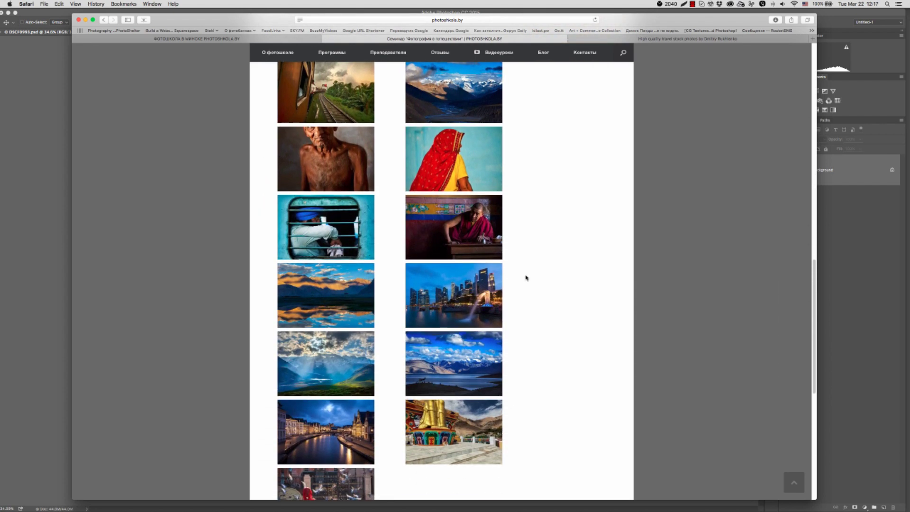
pyautogui.click(345, 172)
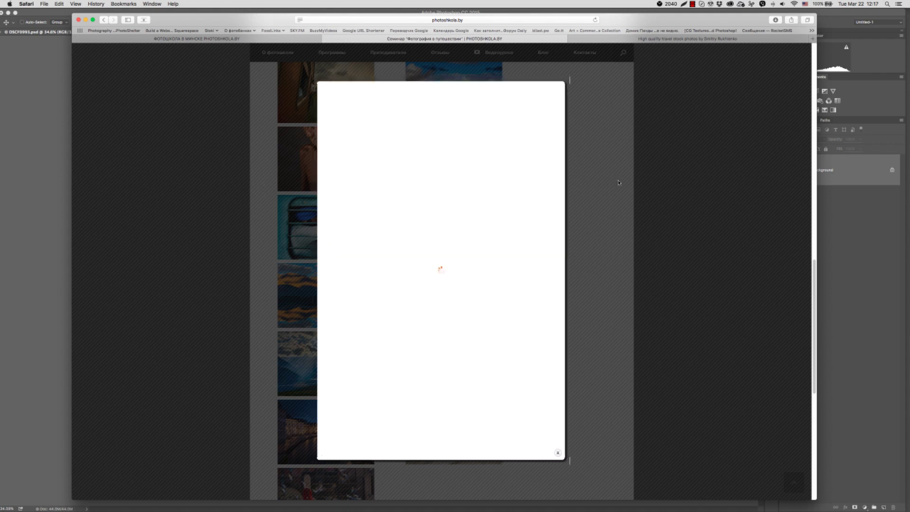
pyautogui.click(559, 454)
pyautogui.click(638, 40)
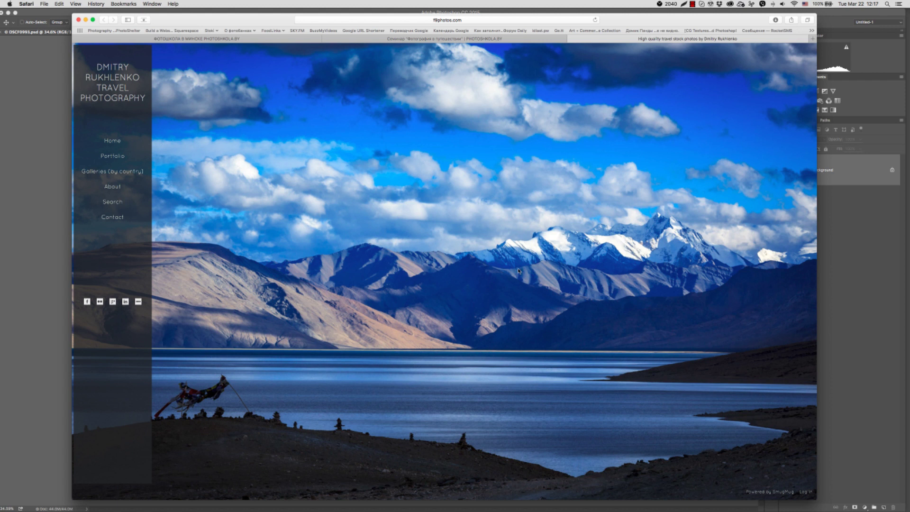
# Flip through the f9photos.com portfolio photos from Kerala backwaters to Dhankar gompa
pyautogui.click(119, 157)
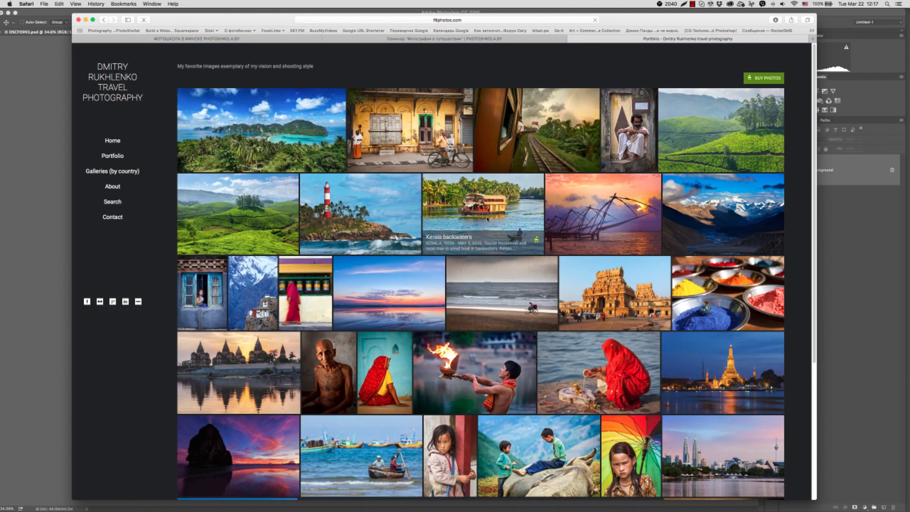
pyautogui.click(488, 218)
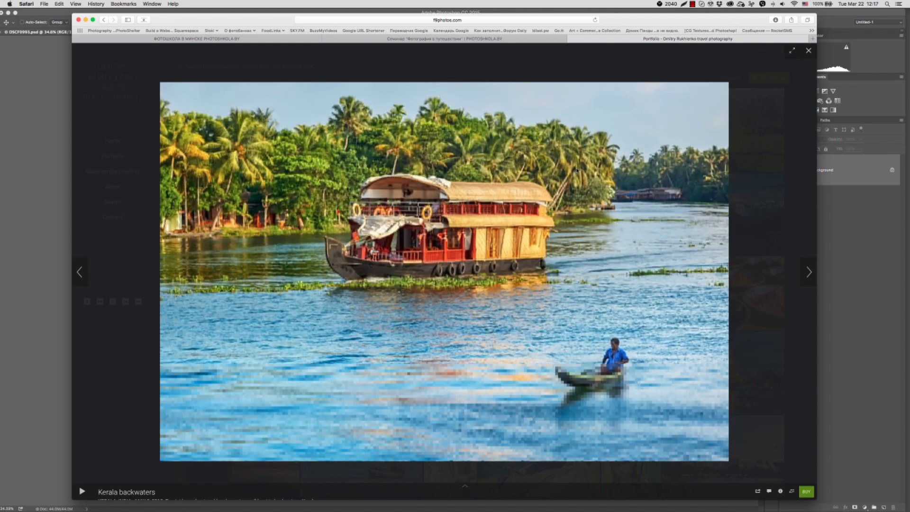
pyautogui.click(810, 272)
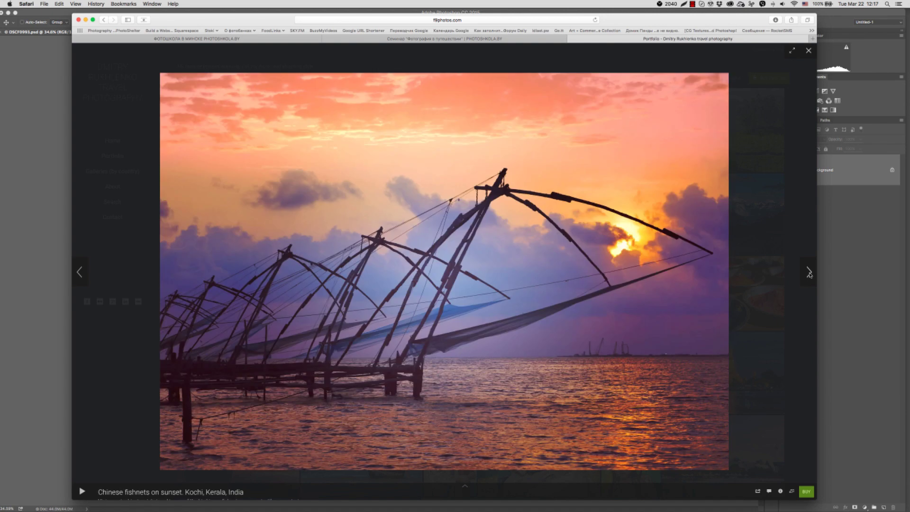
pyautogui.click(810, 272)
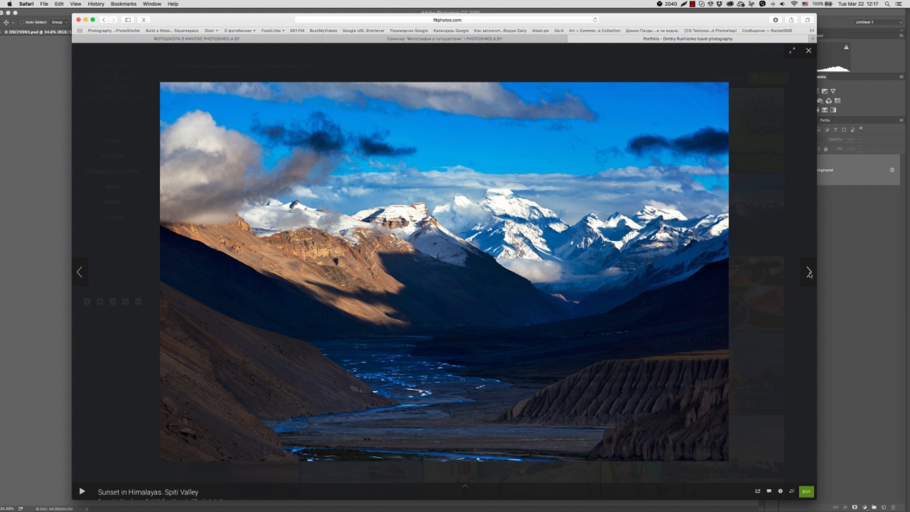
pyautogui.click(809, 273)
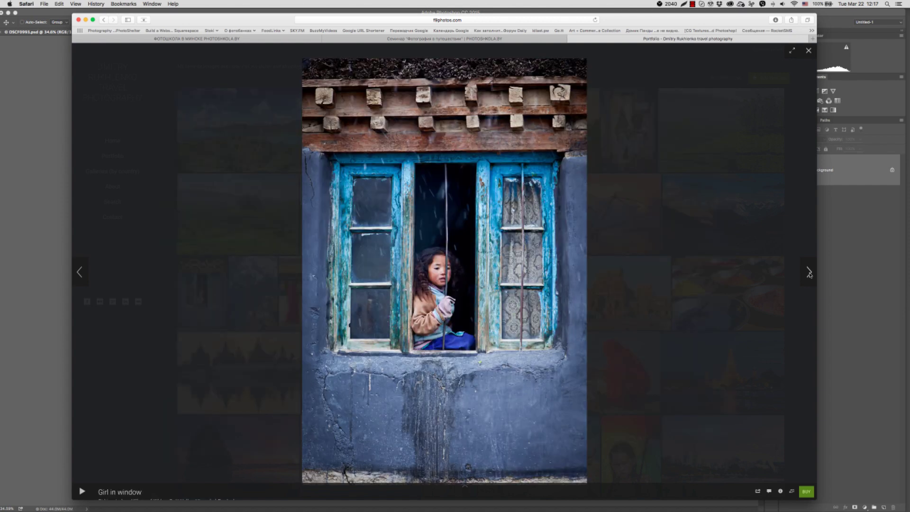
pyautogui.click(810, 272)
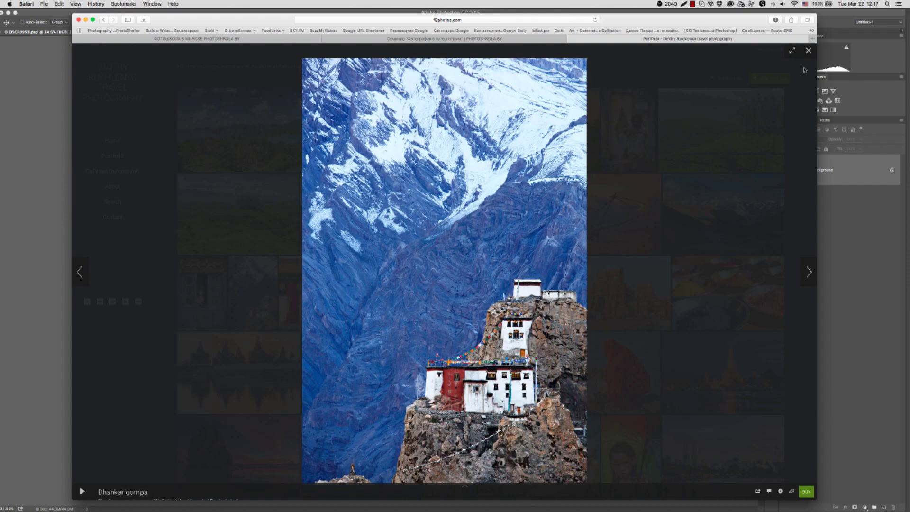
# Close the enlarged photo and the f9photos.com tab, returning to the seminar page
pyautogui.click(808, 50)
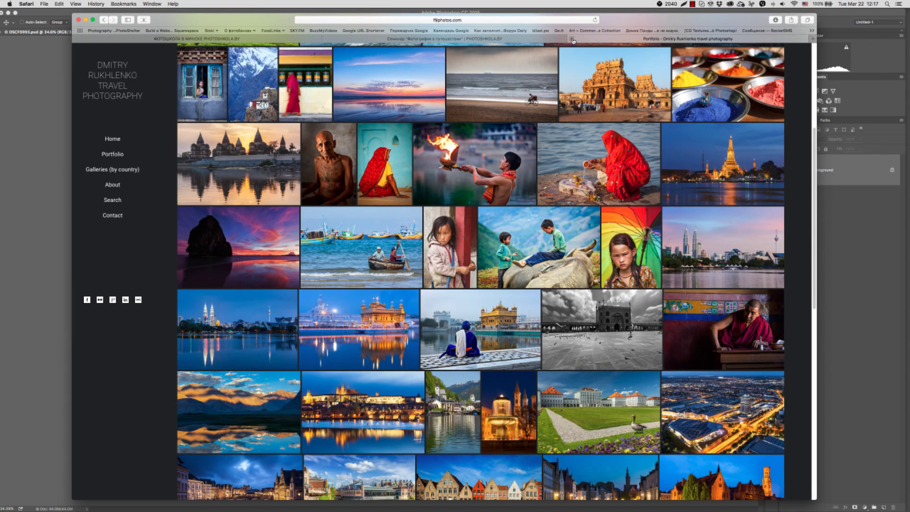
pyautogui.click(572, 39)
pyautogui.scroll(10, 553, 158)
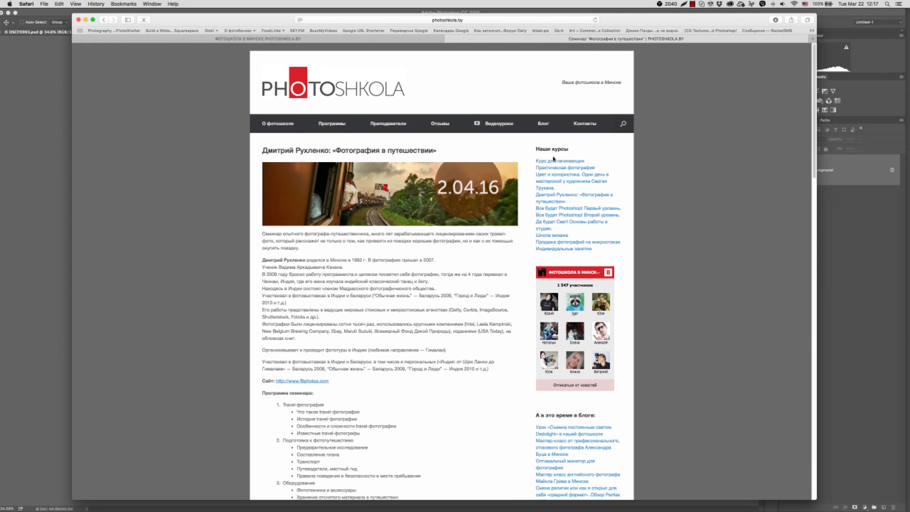
# Go to the «Курс для начинающих» page and read its lesson programme and 8.000.000 price
pyautogui.click(321, 89)
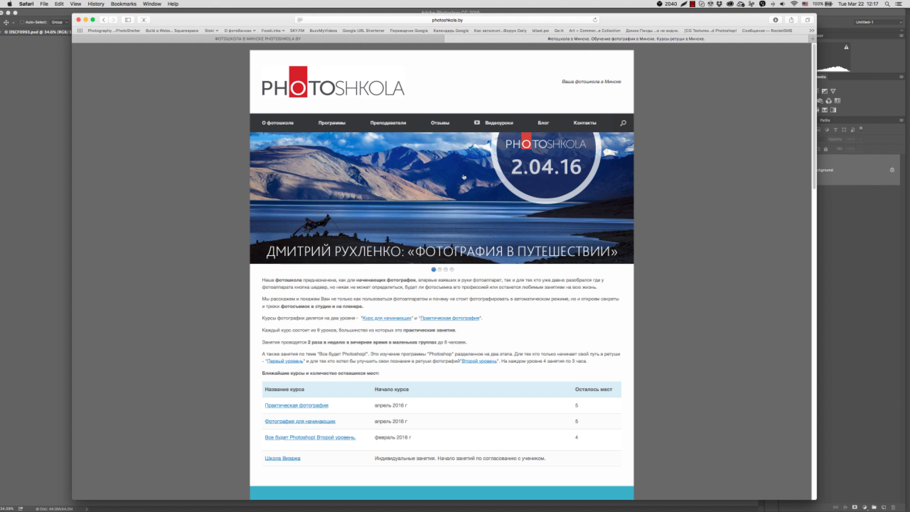
pyautogui.click(381, 319)
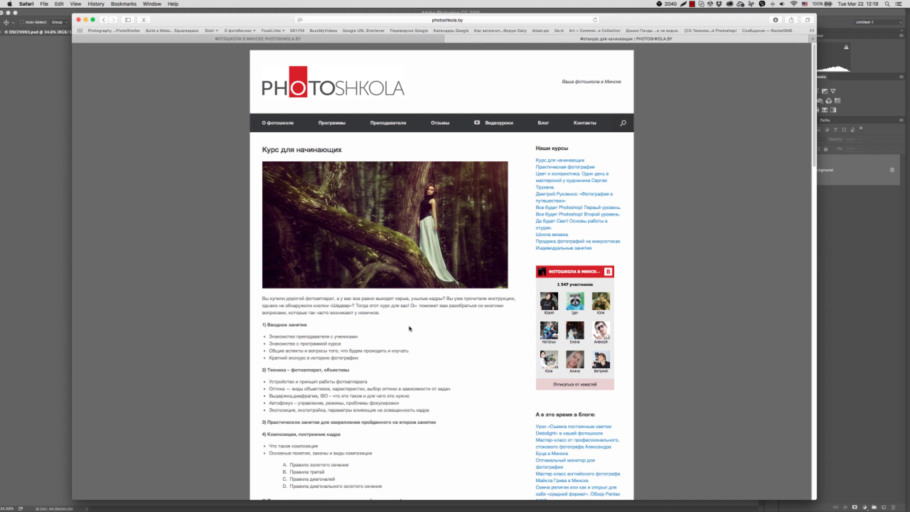
pyautogui.scroll(-5, 409, 328)
pyautogui.scroll(-5, 410, 328)
pyautogui.scroll(-3, 410, 328)
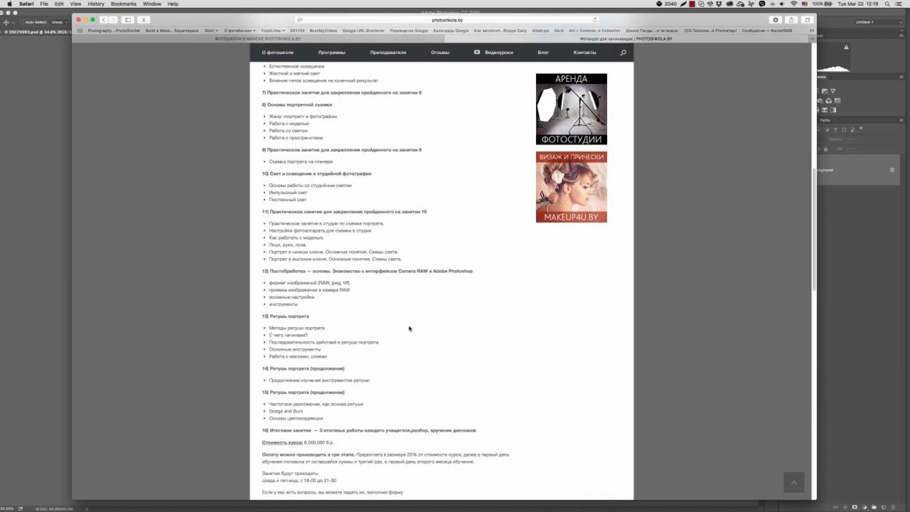
pyautogui.scroll(-3, 409, 328)
pyautogui.scroll(-1, 410, 328)
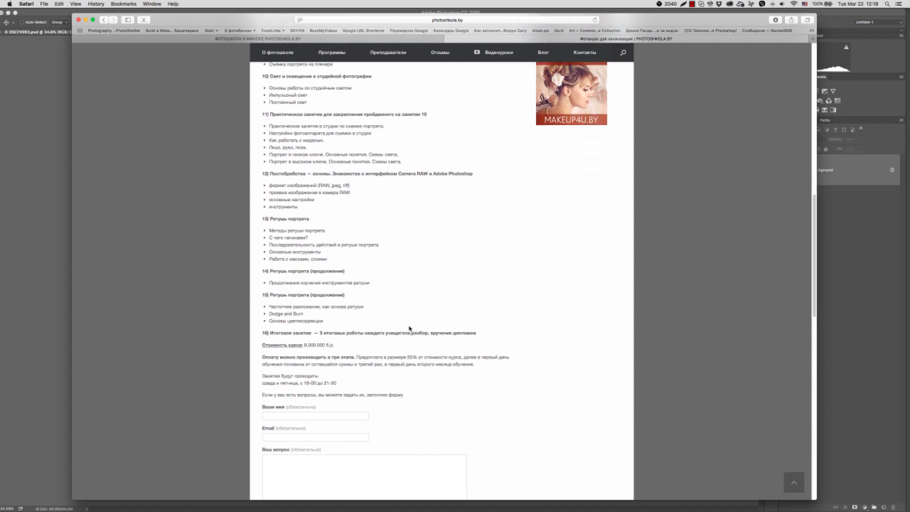
pyautogui.scroll(10, 409, 328)
pyautogui.scroll(3, 410, 328)
pyautogui.scroll(-3, 409, 328)
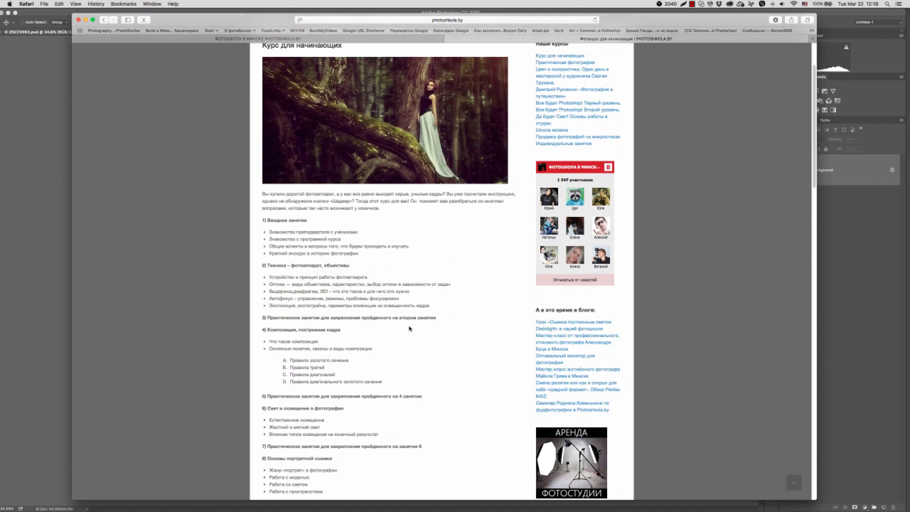
pyautogui.scroll(-3, 410, 328)
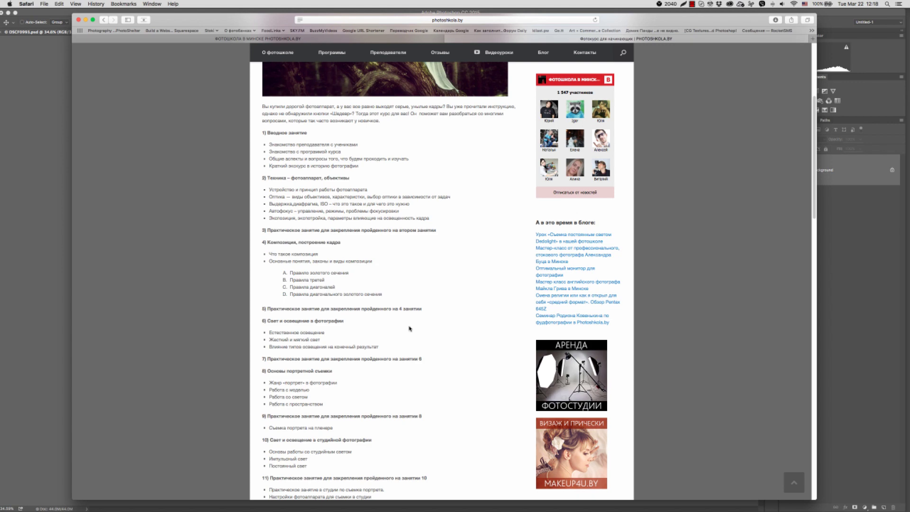
pyautogui.scroll(7, 409, 328)
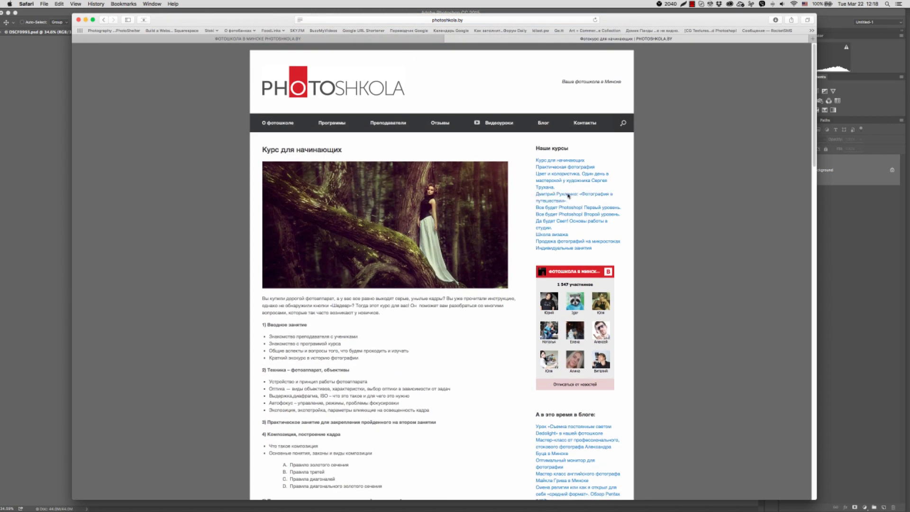
pyautogui.click(562, 167)
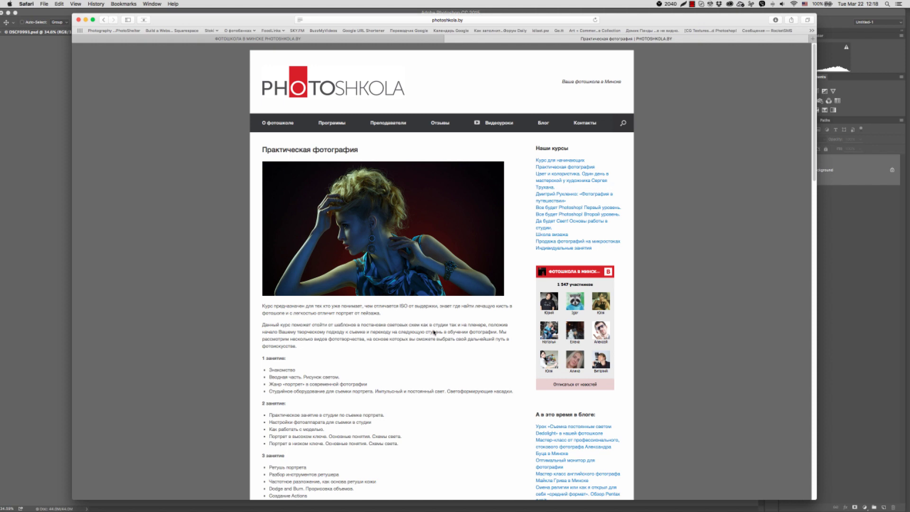
pyautogui.scroll(-2, 413, 333)
pyautogui.scroll(-3, 414, 334)
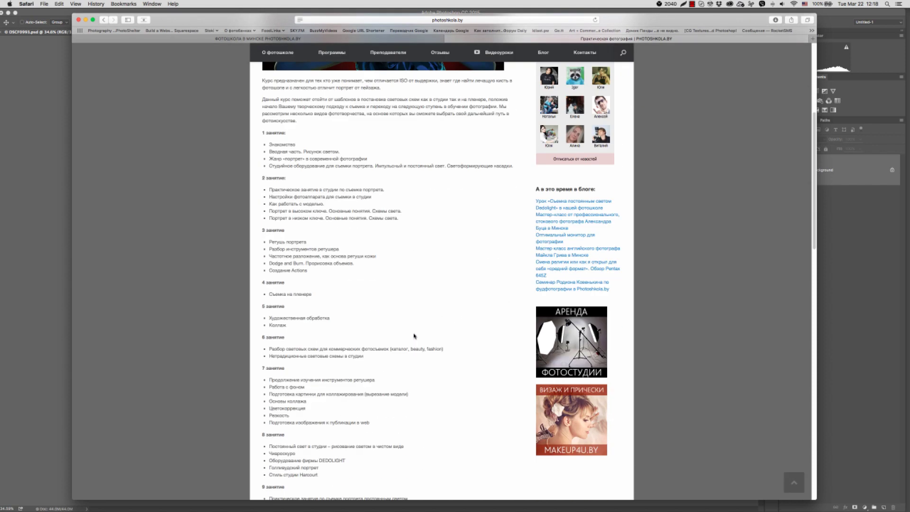
pyautogui.scroll(-4, 414, 335)
pyautogui.scroll(5, 414, 336)
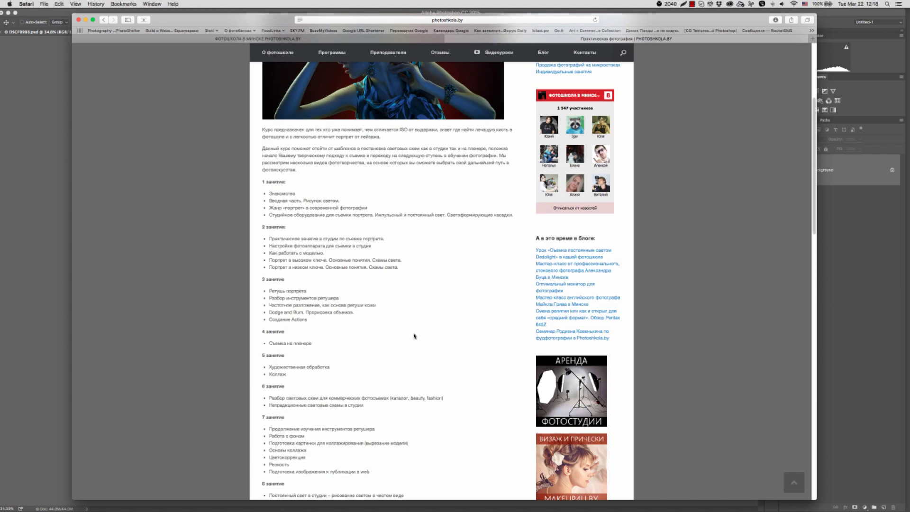
pyautogui.scroll(2, 414, 336)
pyautogui.scroll(2, 414, 335)
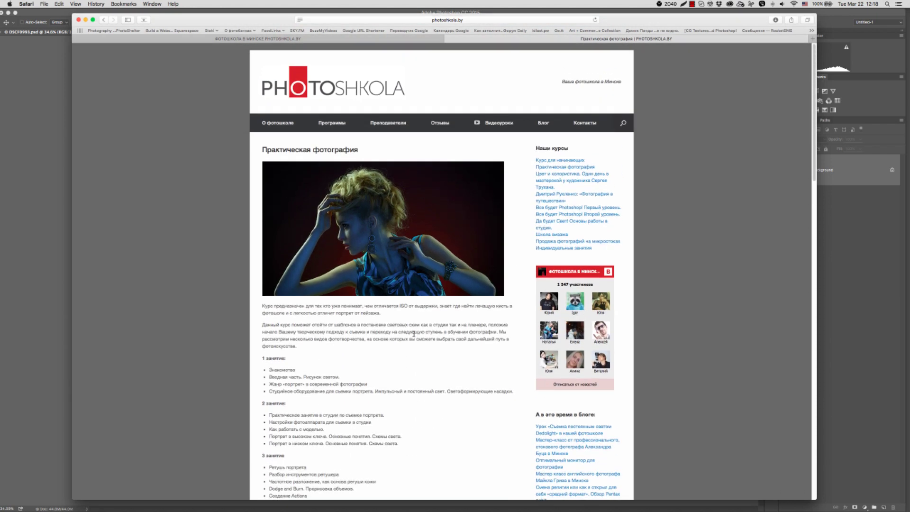
pyautogui.scroll(-2, 414, 334)
pyautogui.scroll(-3, 414, 334)
pyautogui.scroll(-1, 414, 335)
pyautogui.scroll(-2, 414, 336)
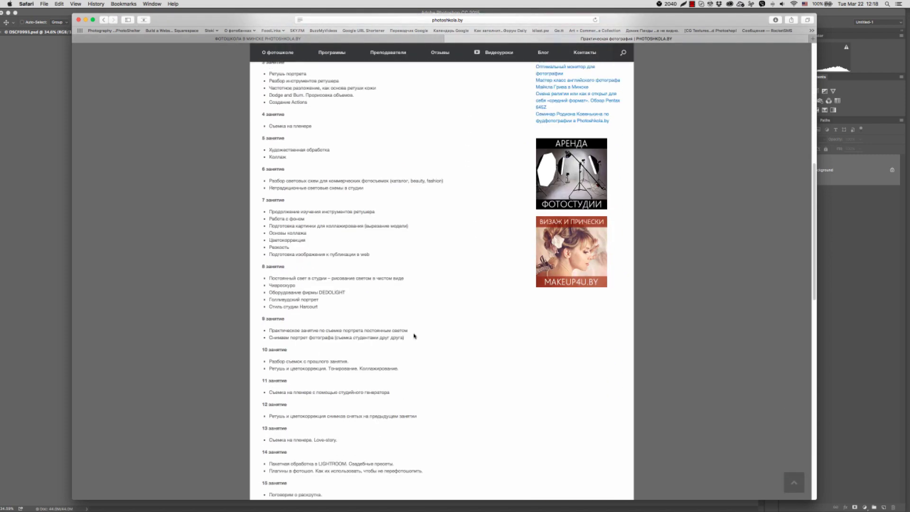
pyautogui.scroll(-3, 414, 336)
pyautogui.scroll(-1, 414, 336)
pyautogui.scroll(-4, 414, 336)
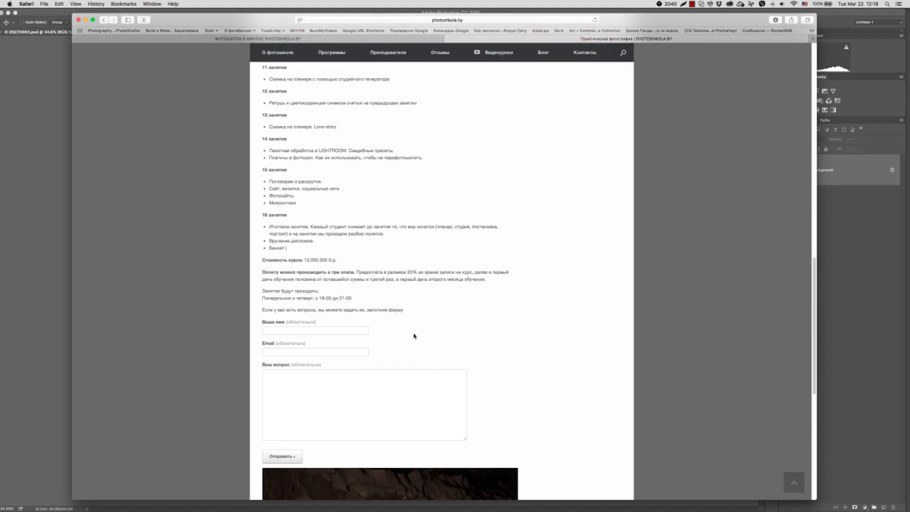
pyautogui.scroll(15, 414, 336)
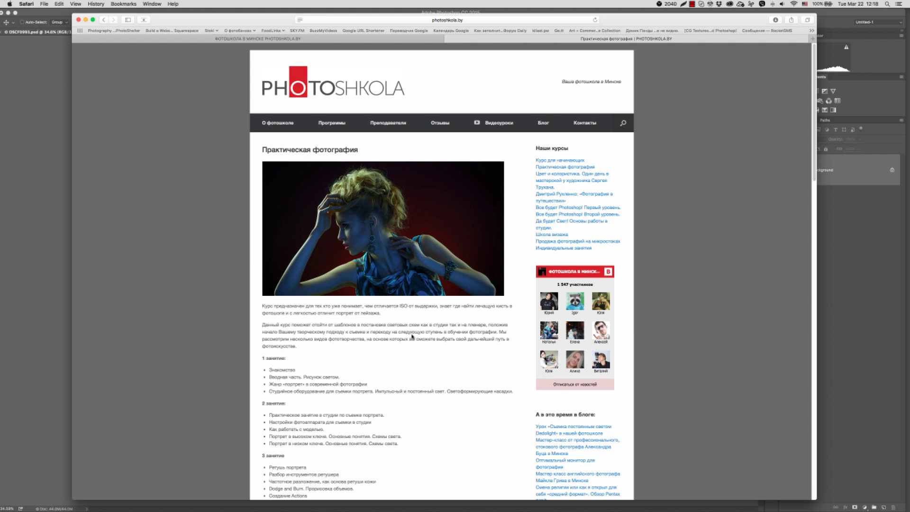
# Close the photoshkola.by tab and scroll through the ФОТОШКОЛА В МИНСКЕ VK group wall
pyautogui.click(449, 40)
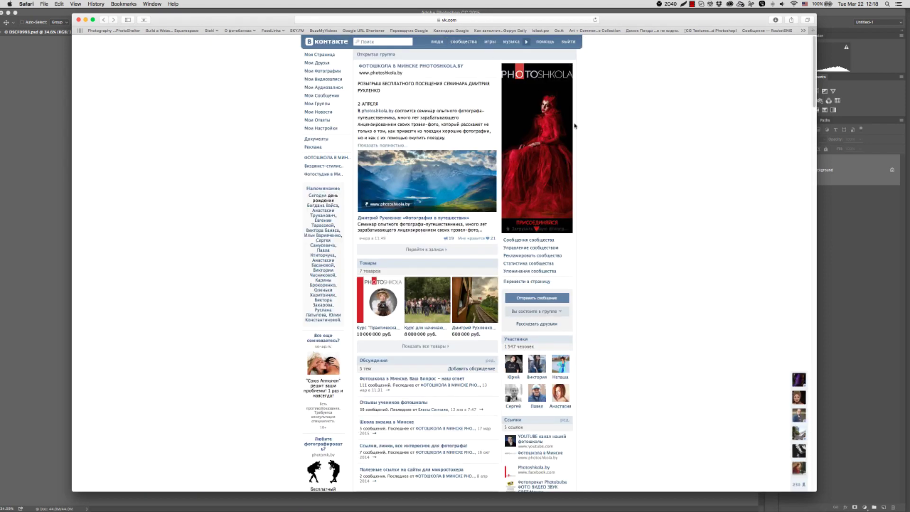
pyautogui.scroll(-5, 633, 181)
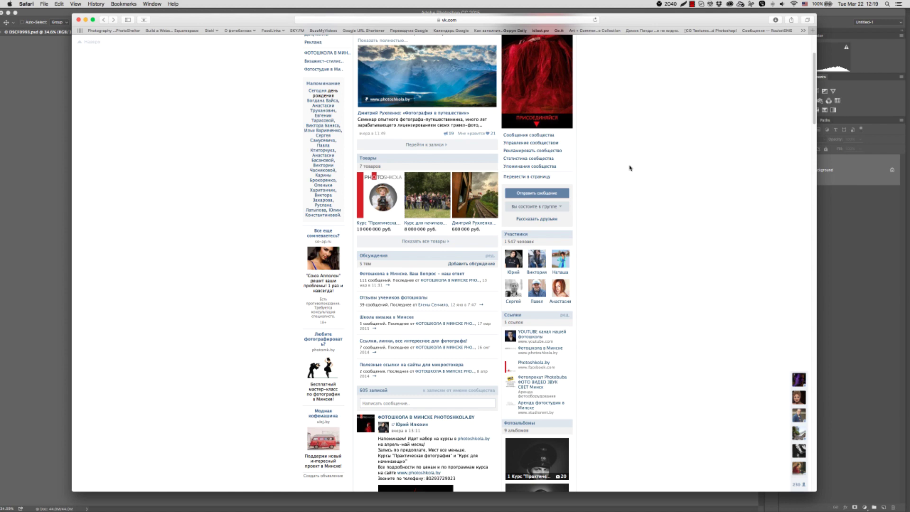
pyautogui.scroll(5, 629, 168)
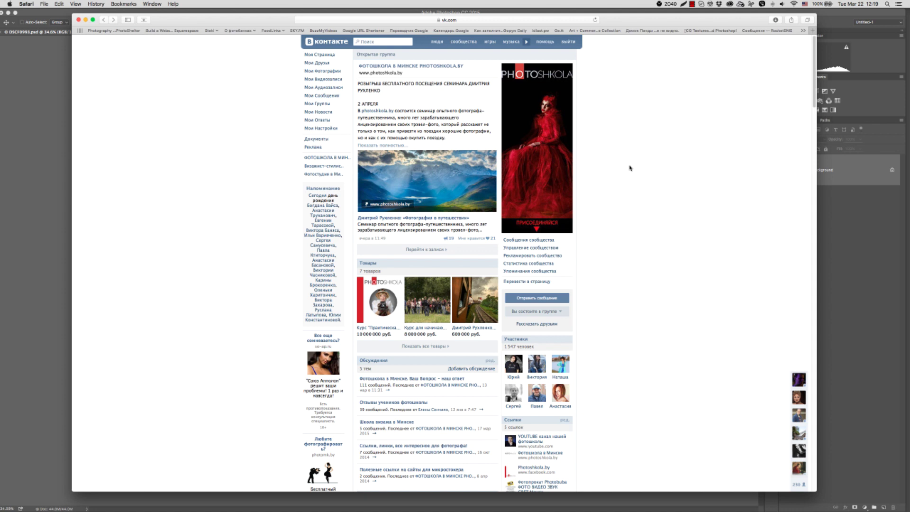
pyautogui.scroll(-5, 621, 177)
pyautogui.scroll(-5, 619, 179)
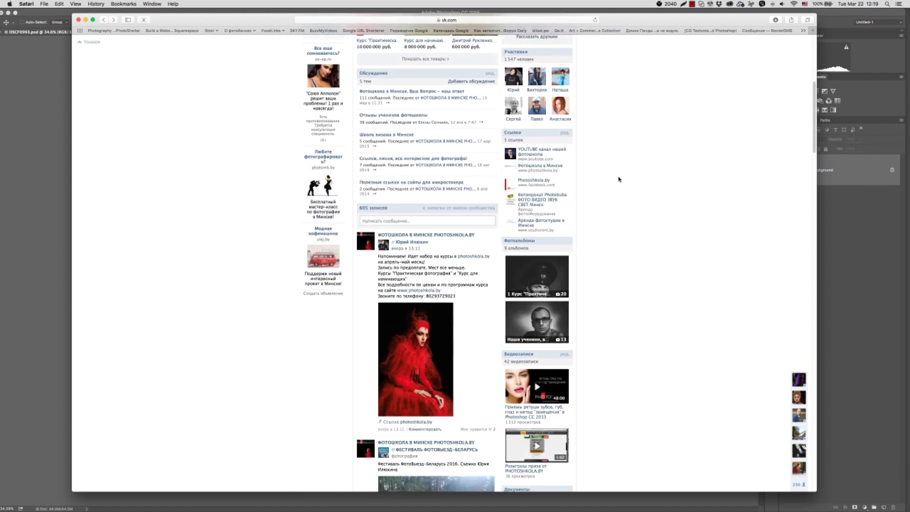
pyautogui.scroll(-5, 619, 179)
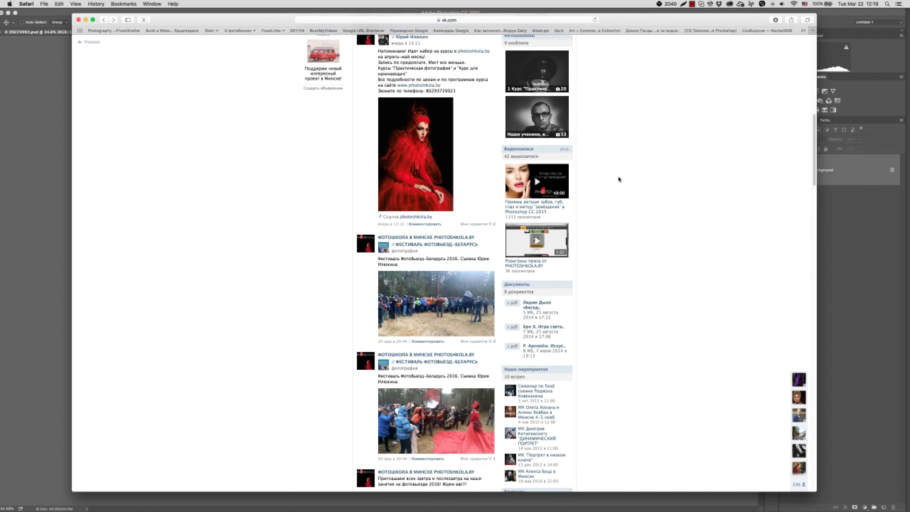
pyautogui.scroll(-3, 619, 180)
pyautogui.scroll(-2, 619, 179)
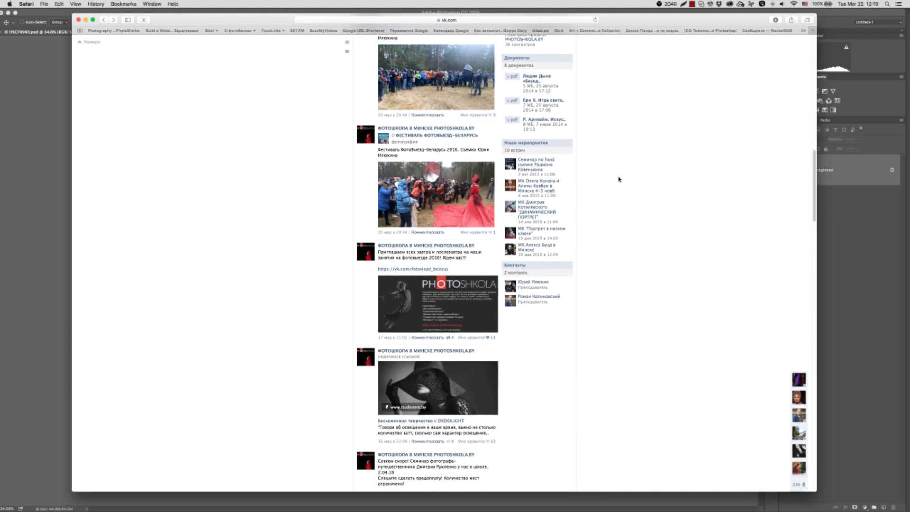
pyautogui.scroll(20, 618, 179)
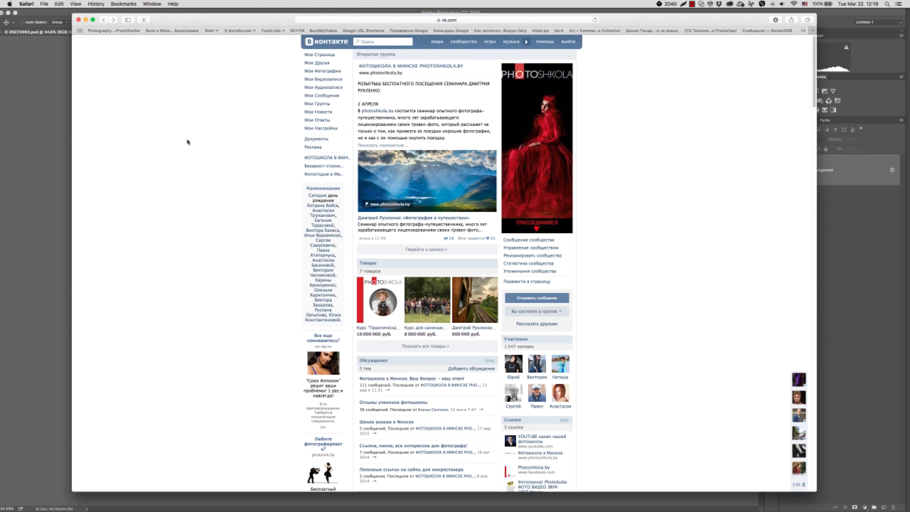
# Bring Photoshop forward on DSCF0993.psd and zoom briefly on the woman's face
pyautogui.click(55, 132)
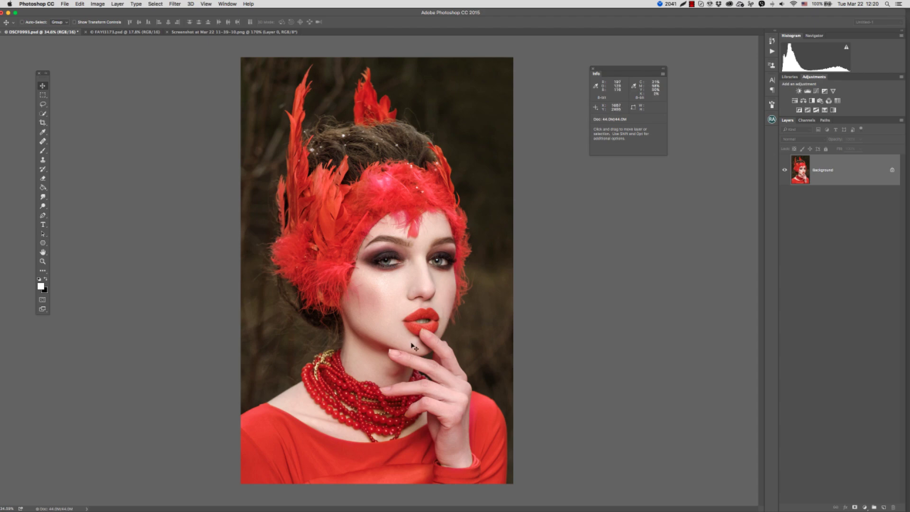
pyautogui.scroll(5, 414, 348)
pyautogui.scroll(-1, 427, 342)
pyautogui.scroll(-3, 443, 338)
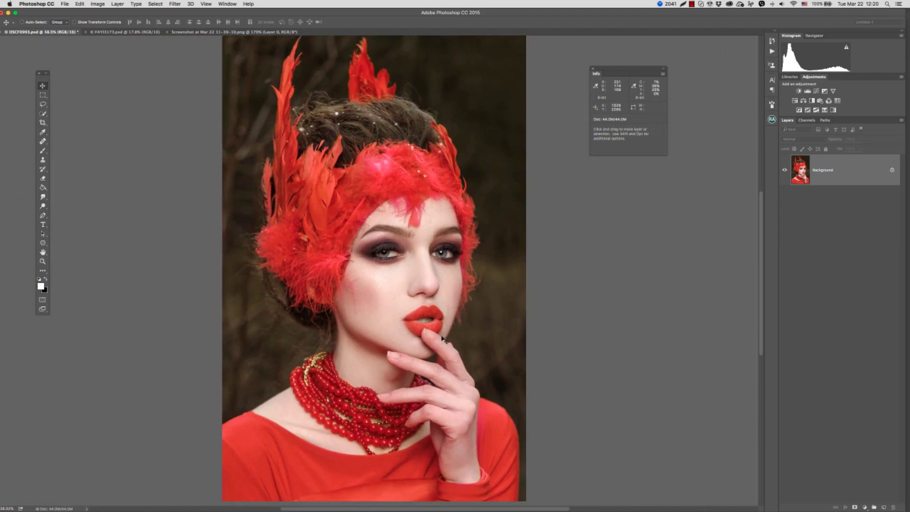
pyautogui.scroll(-2, 431, 322)
pyautogui.press('super+space')
pyautogui.scroll(1, 417, 296)
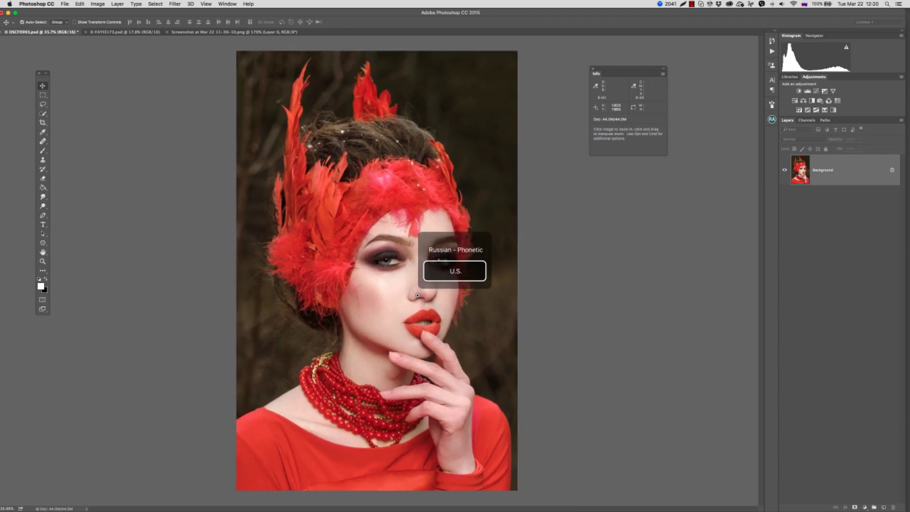
pyautogui.scroll(1, 418, 296)
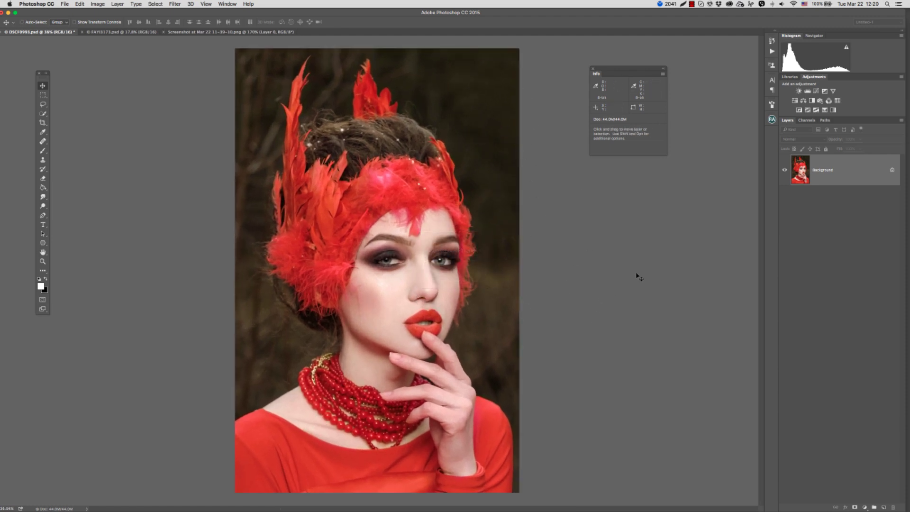
# Position the Info colour readout panel beside the portrait
pyautogui.moveTo(625, 69); pyautogui.dragTo(612, 69)
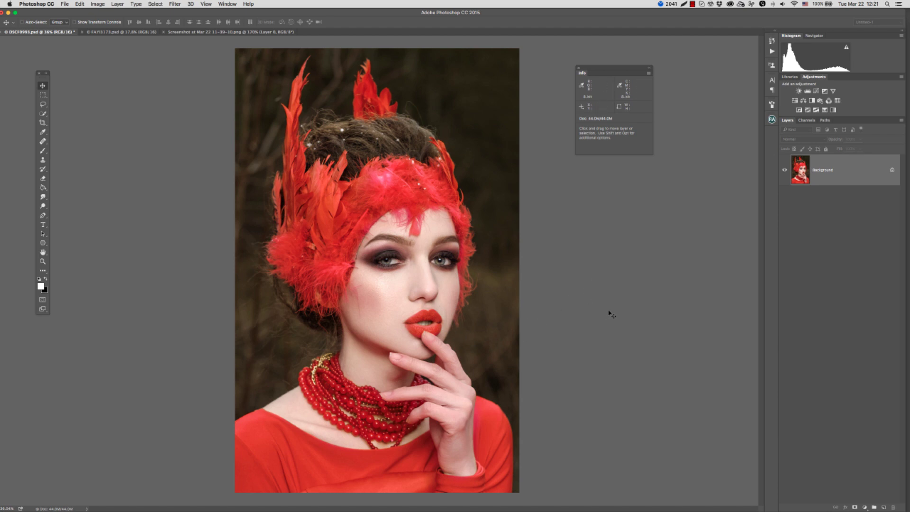
pyautogui.moveTo(604, 69); pyautogui.dragTo(510, 84)
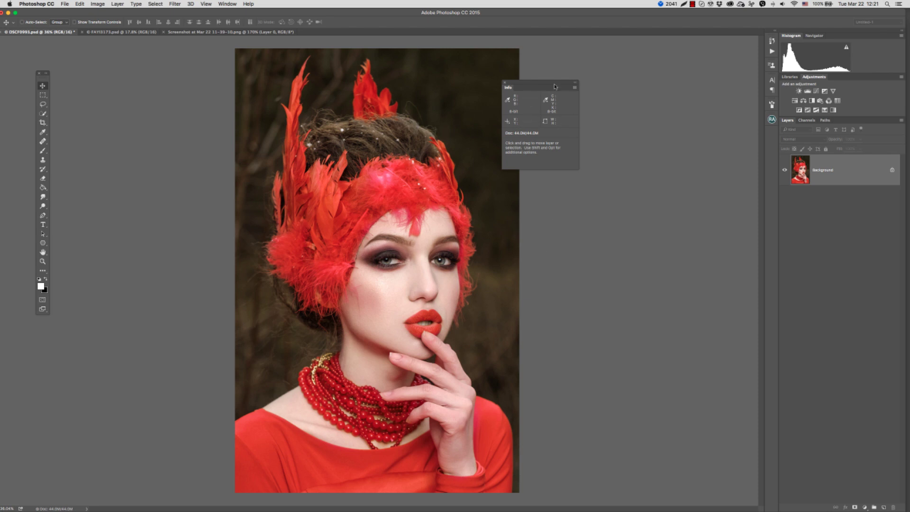
pyautogui.moveTo(556, 84); pyautogui.dragTo(559, 81)
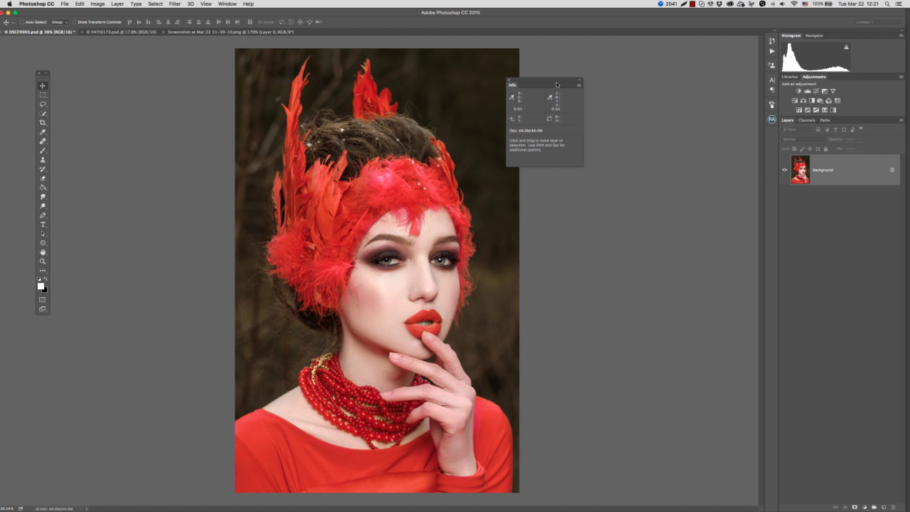
pyautogui.moveTo(558, 84); pyautogui.dragTo(564, 84)
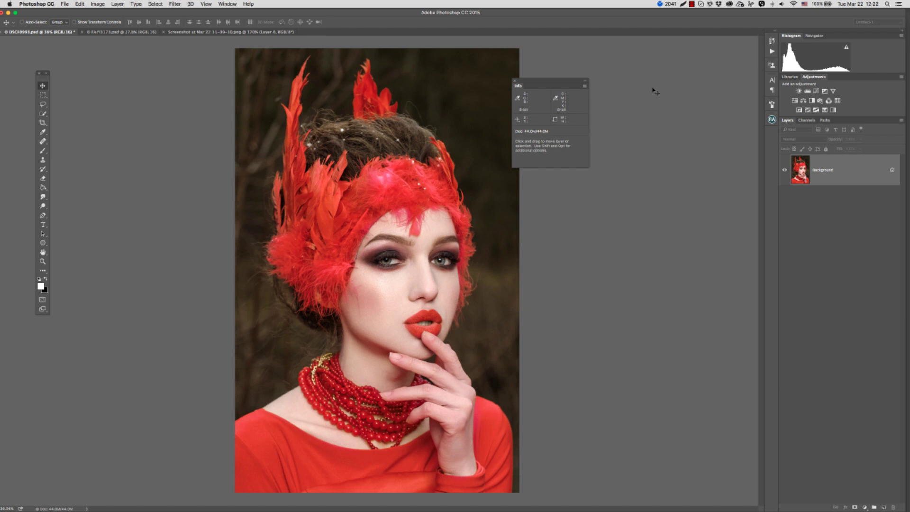
pyautogui.moveTo(558, 82)
pyautogui.mouseDown()
pyautogui.moveTo(607, 80)
pyautogui.moveTo(586, 99)
pyautogui.mouseUp()
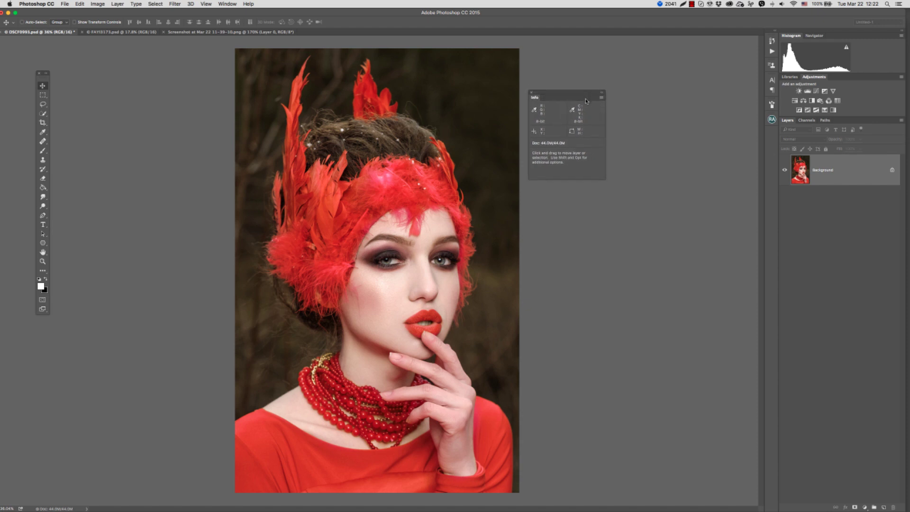
pyautogui.moveTo(586, 100); pyautogui.dragTo(557, 98)
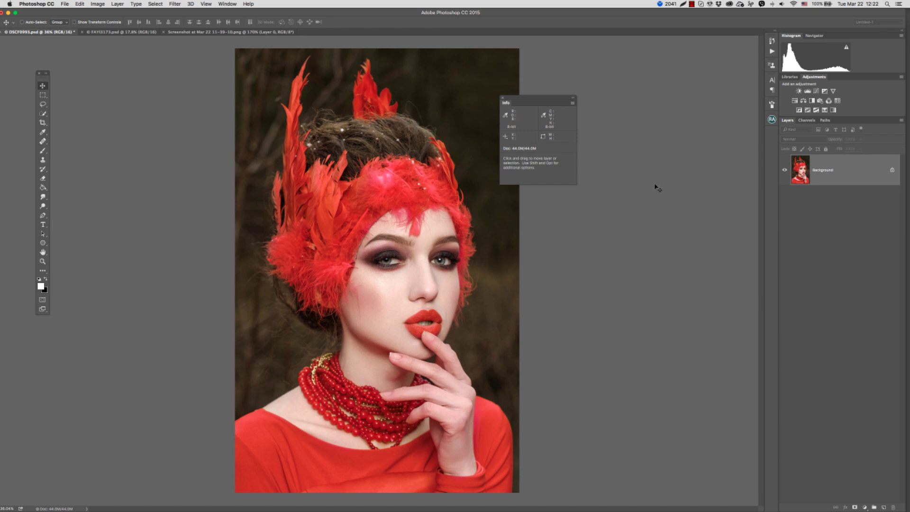
# Add a Levels adjustment layer and try Blue channel shadow and highlight output changes
pyautogui.click(808, 91)
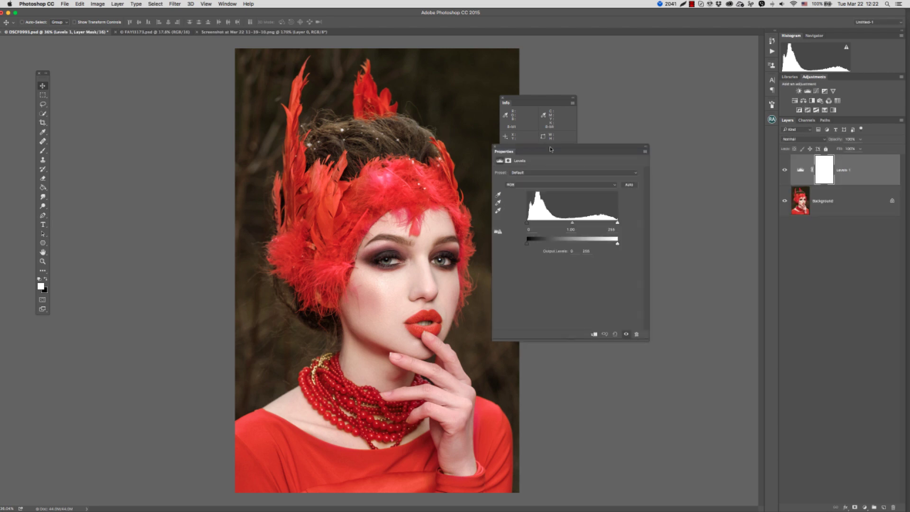
pyautogui.moveTo(551, 151); pyautogui.dragTo(546, 94)
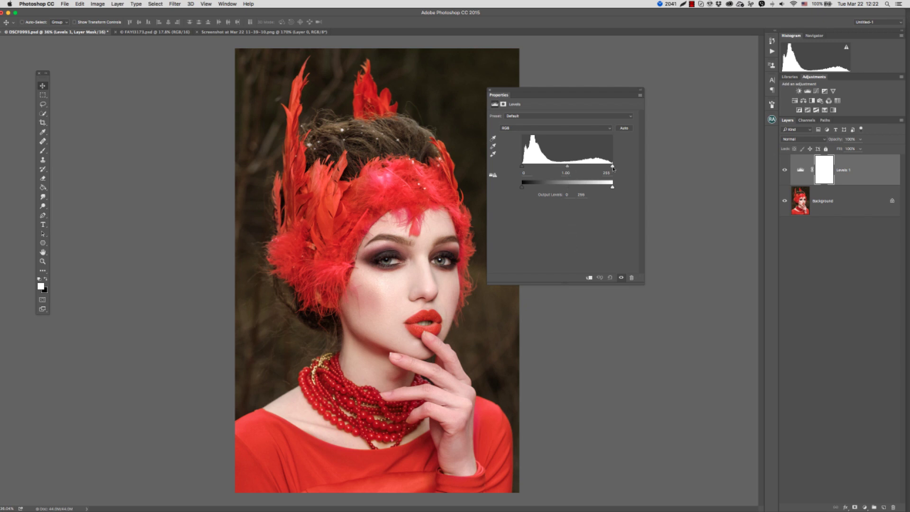
pyautogui.click(547, 128)
pyautogui.moveTo(525, 188)
pyautogui.mouseDown()
pyautogui.moveTo(608, 198)
pyautogui.moveTo(510, 224)
pyautogui.mouseUp()
pyautogui.moveTo(612, 188)
pyautogui.mouseDown()
pyautogui.moveTo(566, 188)
pyautogui.moveTo(614, 188)
pyautogui.moveTo(597, 188)
pyautogui.mouseUp()
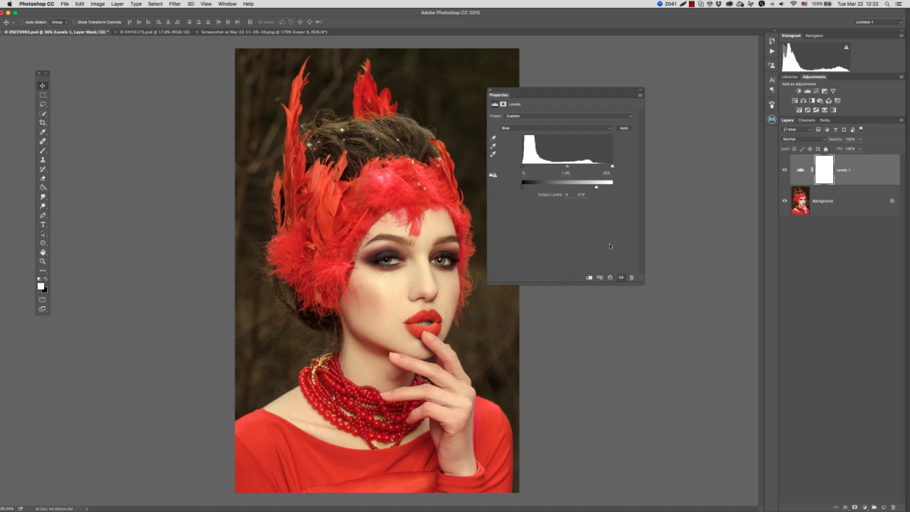
pyautogui.click(583, 128)
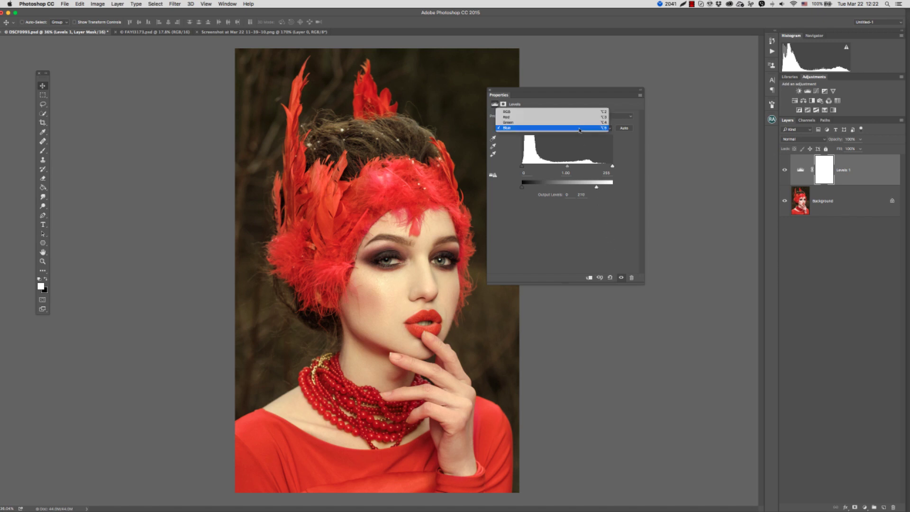
pyautogui.click(583, 128)
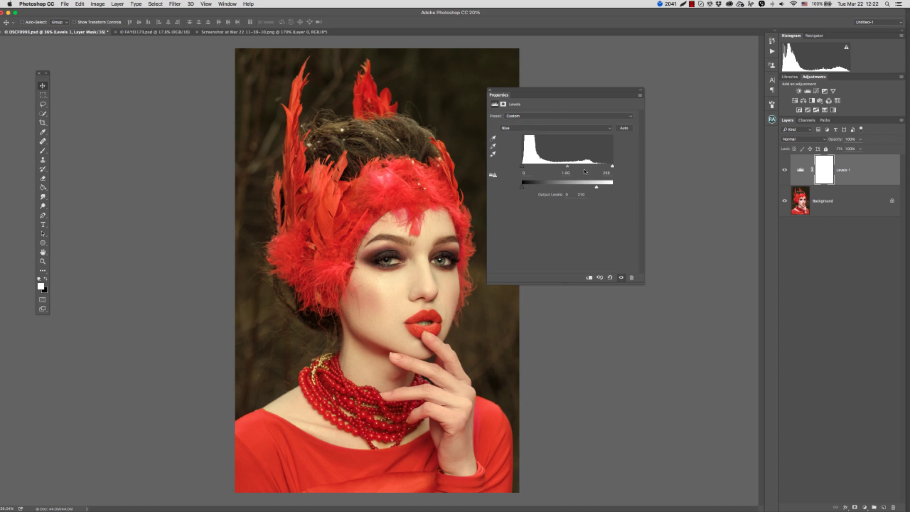
# Try lowering the Green channel output highlights in Levels for a magenta cast
pyautogui.click(553, 128)
pyautogui.click(554, 120)
pyautogui.moveTo(522, 186)
pyautogui.mouseDown()
pyautogui.moveTo(606, 196)
pyautogui.moveTo(508, 202)
pyautogui.mouseUp()
pyautogui.moveTo(615, 189)
pyautogui.mouseDown()
pyautogui.moveTo(567, 189)
pyautogui.moveTo(606, 188)
pyautogui.mouseUp()
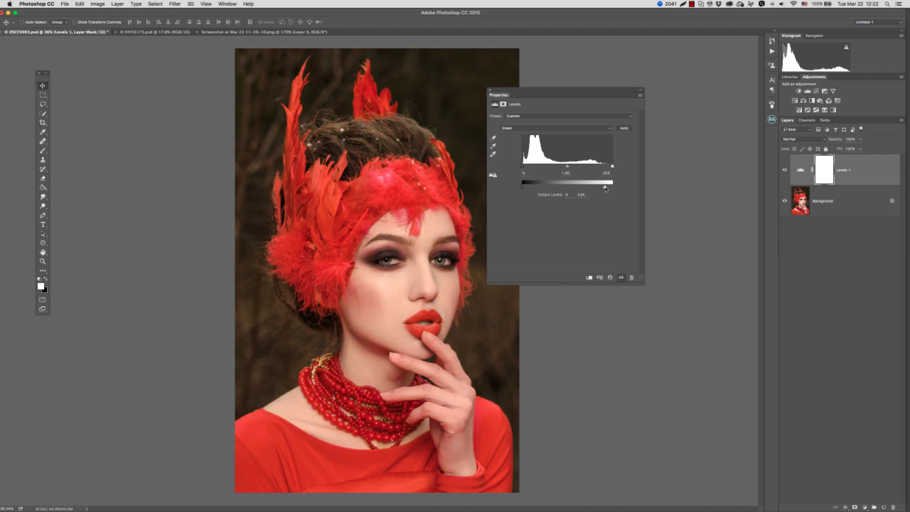
# Set the Levels Blue channel output white to 222, compare on/off, and select its mask
pyautogui.click(554, 128)
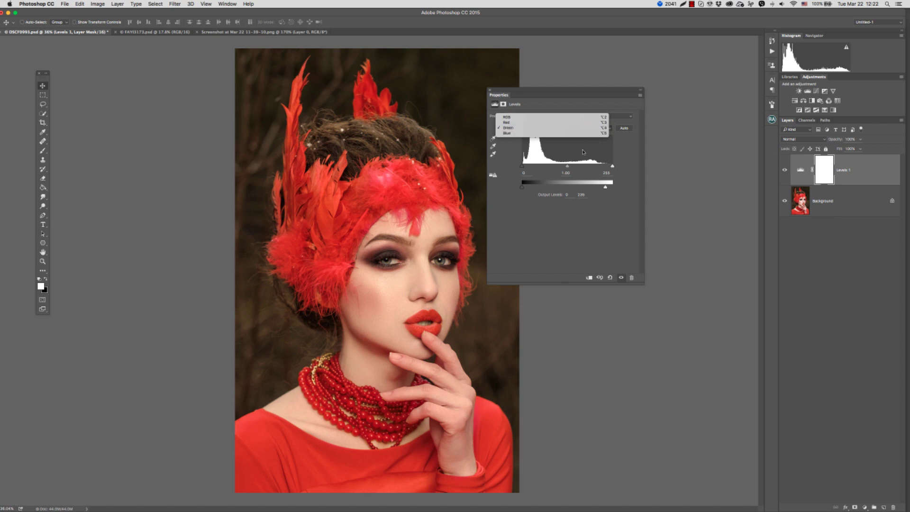
pyautogui.click(554, 135)
pyautogui.moveTo(602, 188); pyautogui.dragTo(601, 188)
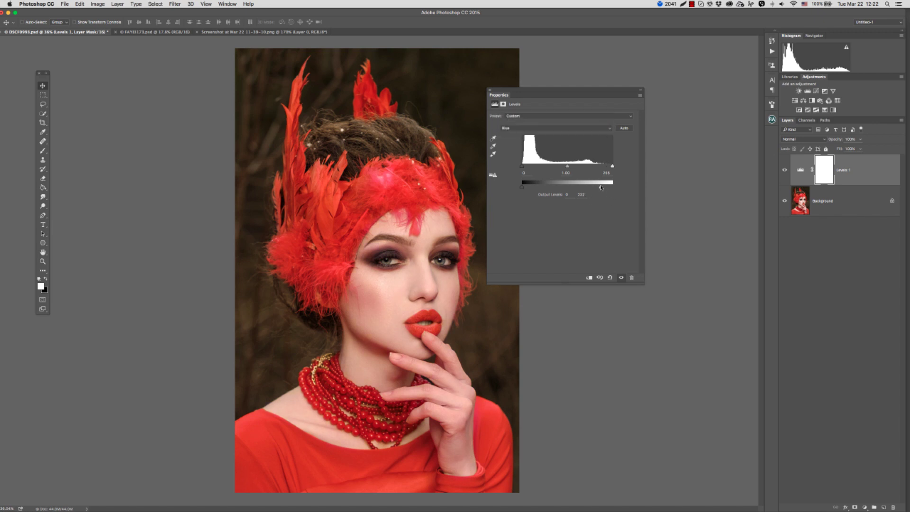
pyautogui.click(785, 170)
pyautogui.click(785, 170)
pyautogui.click(785, 169)
pyautogui.click(828, 173)
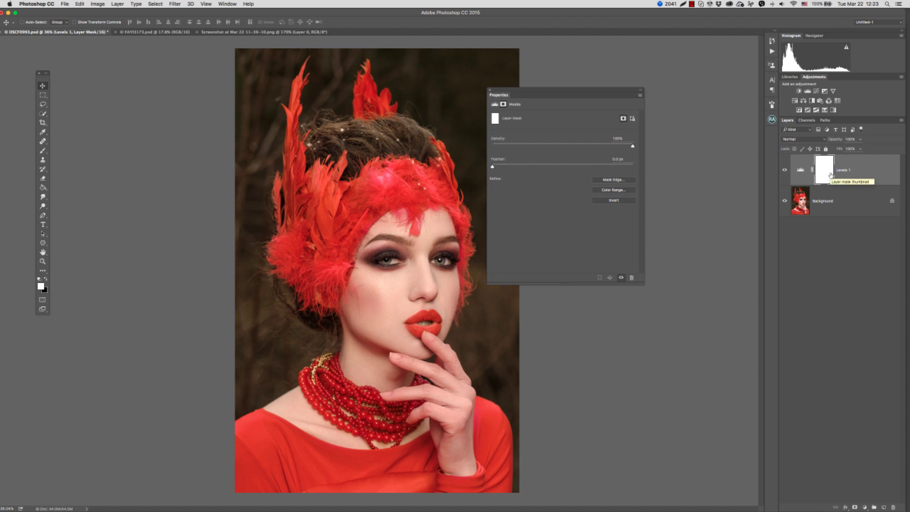
# Invert the Levels mask to black, then paint white over the face, neck and hand with a large brush
pyautogui.press('super+i')
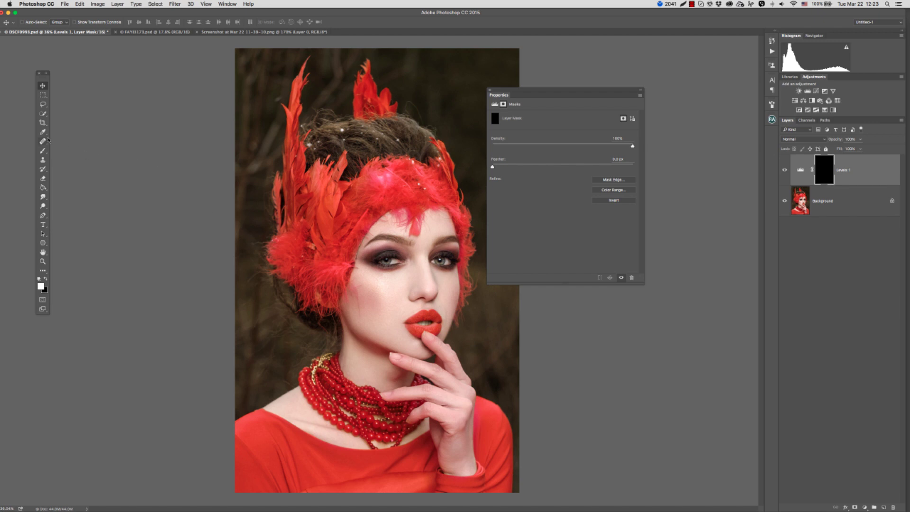
pyautogui.click(43, 150)
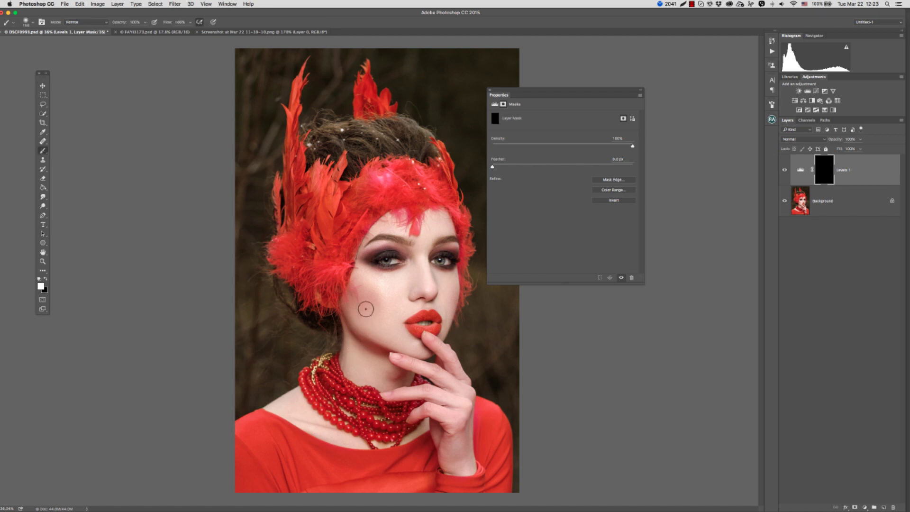
pyautogui.moveTo(365, 310)
pyautogui.mouseDown()
pyautogui.moveTo(379, 298)
pyautogui.moveTo(362, 248)
pyautogui.moveTo(430, 230)
pyautogui.moveTo(443, 276)
pyautogui.mouseUp()
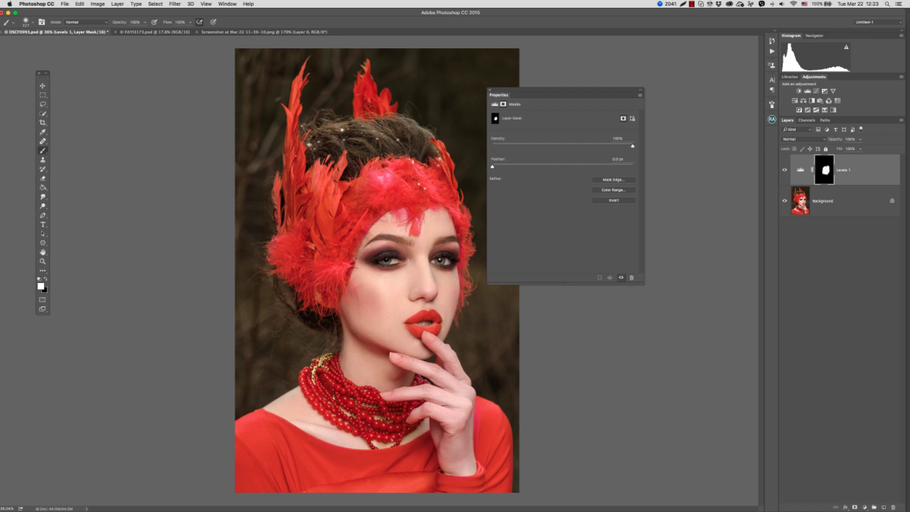
pyautogui.moveTo(299, 412); pyautogui.dragTo(346, 438)
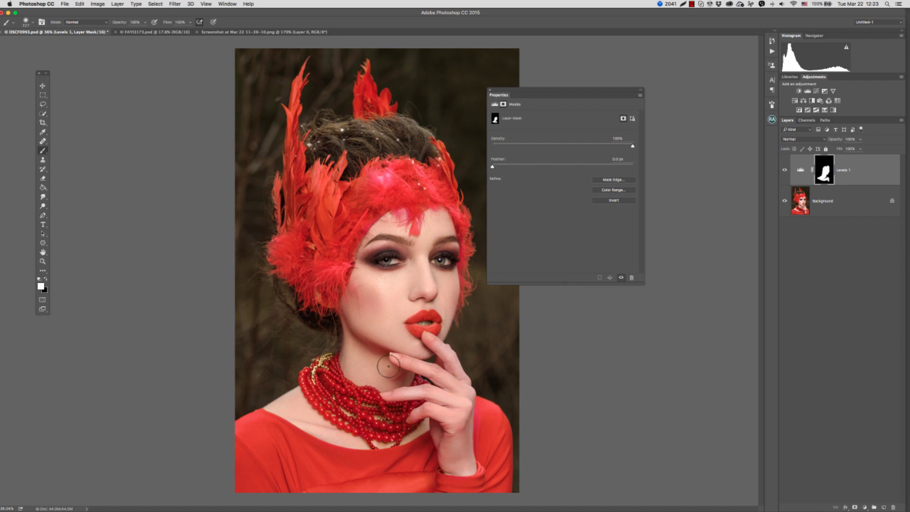
pyautogui.moveTo(406, 361)
pyautogui.mouseDown()
pyautogui.moveTo(460, 387)
pyautogui.moveTo(466, 438)
pyautogui.mouseUp()
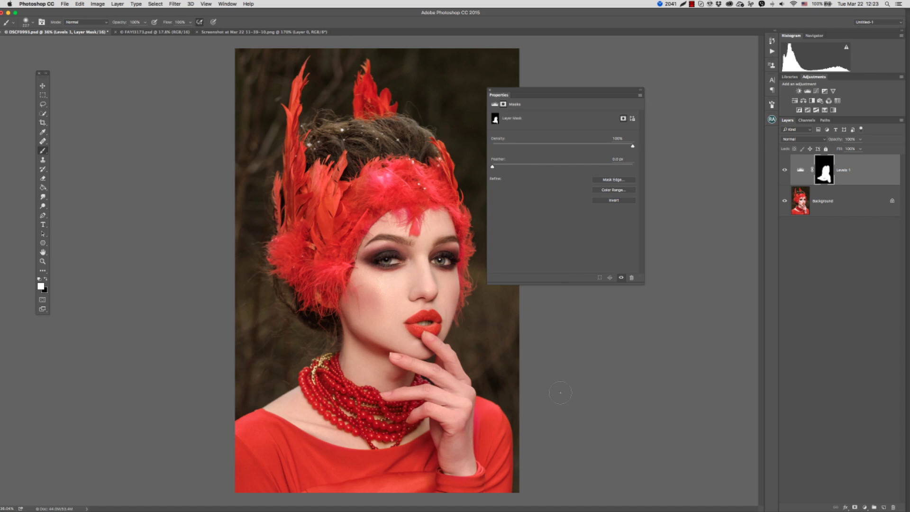
pyautogui.scroll(5, 368, 149)
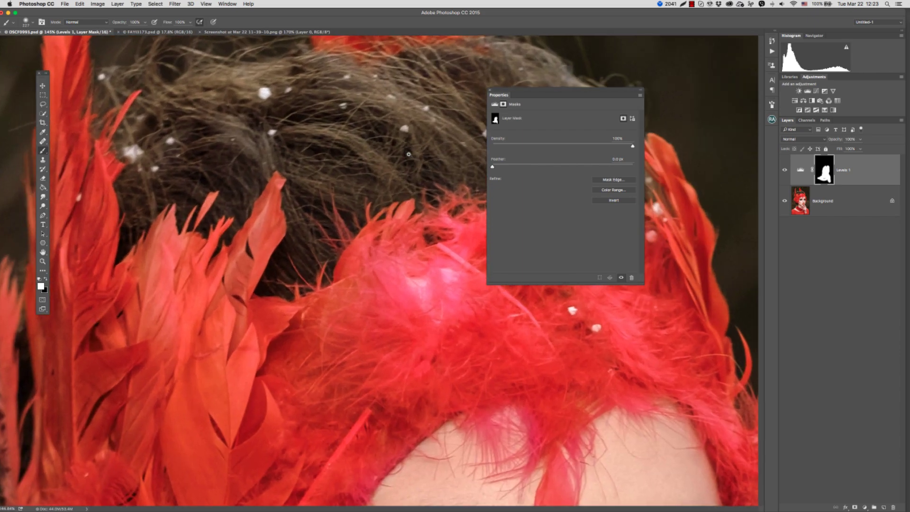
pyautogui.scroll(-6, 401, 299)
pyautogui.scroll(2, 401, 300)
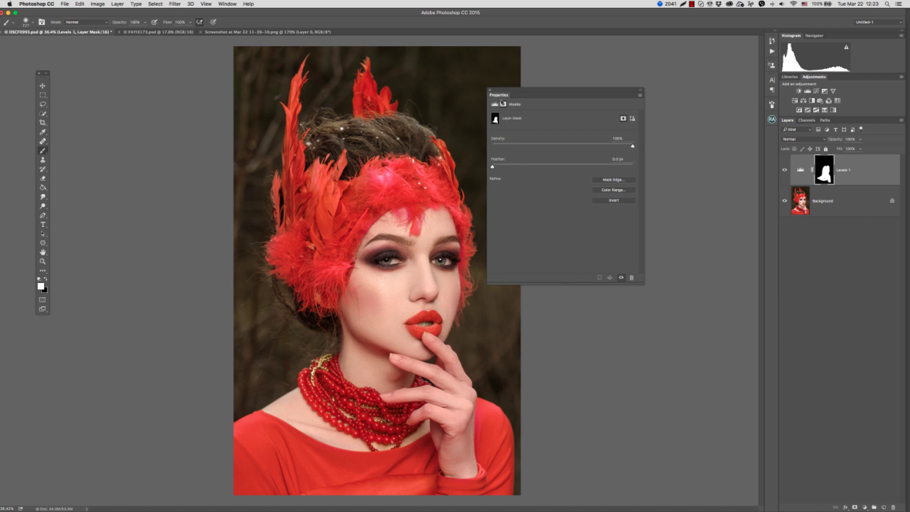
# Add a Hue/Saturation layer tweaking the Reds' hue, saturation and range, comparing on/off
pyautogui.click(490, 89)
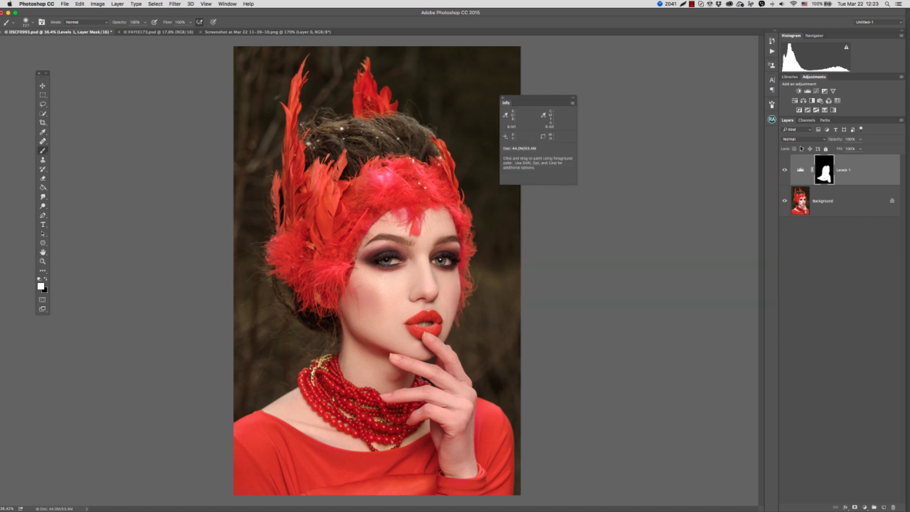
pyautogui.click(799, 111)
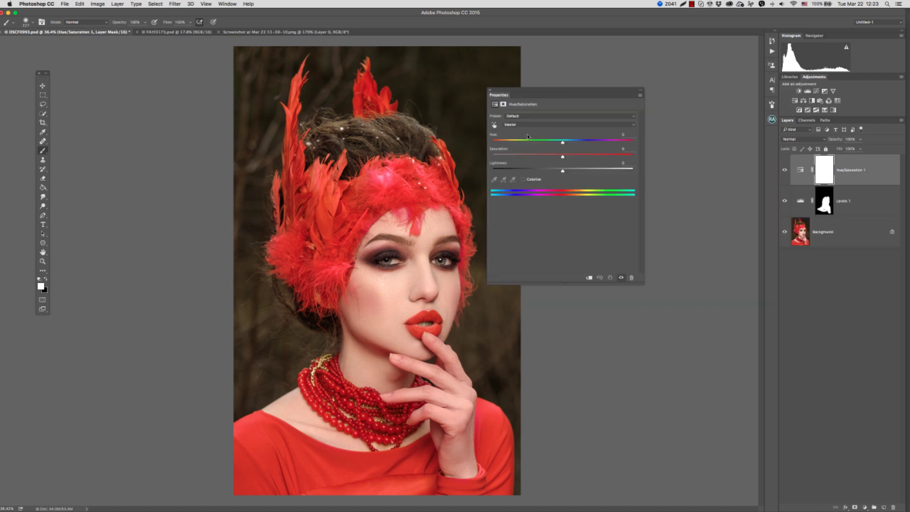
pyautogui.click(526, 124)
pyautogui.hotkey('alt', '3')
pyautogui.moveTo(563, 156); pyautogui.dragTo(560, 157)
pyautogui.moveTo(579, 194); pyautogui.dragTo(571, 194)
pyautogui.moveTo(563, 142); pyautogui.dragTo(567, 143)
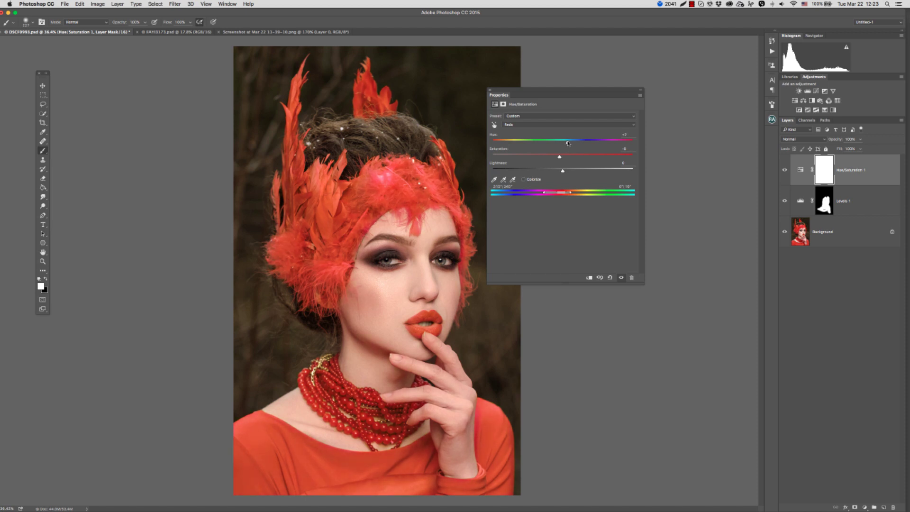
pyautogui.click(785, 169)
pyautogui.click(785, 170)
pyautogui.click(785, 170)
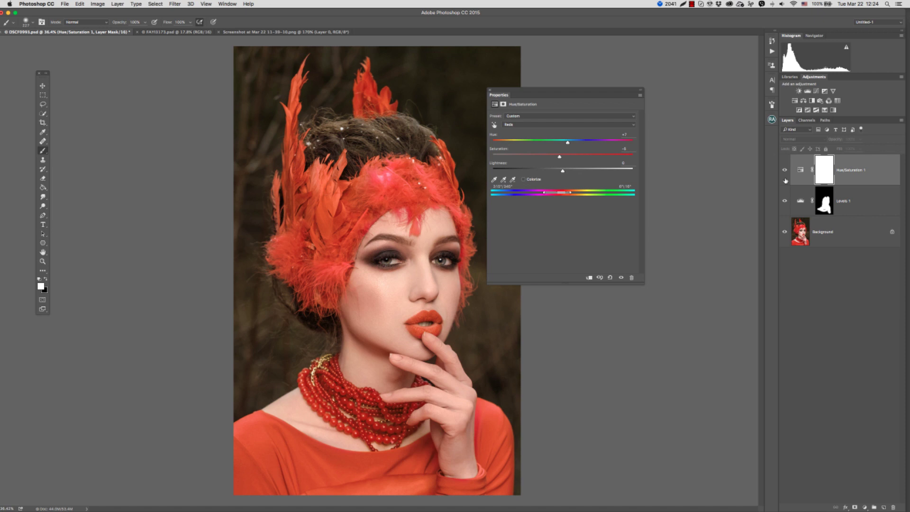
# Invert the Hue/Saturation mask and paint it onto the hand, then target the Levels mask with black
pyautogui.click(820, 178)
pyautogui.hotkey('ctrl', 'i')
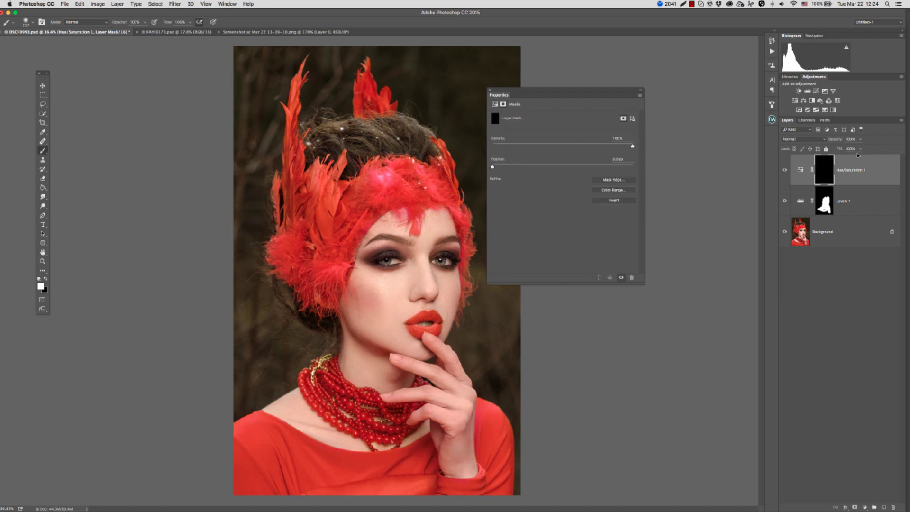
pyautogui.moveTo(525, 94); pyautogui.dragTo(553, 66)
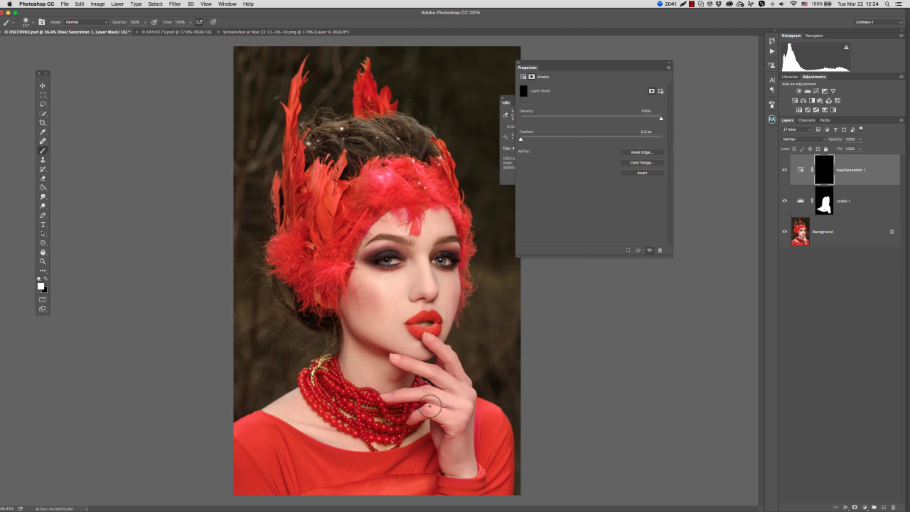
pyautogui.moveTo(430, 406)
pyautogui.mouseDown()
pyautogui.moveTo(450, 392)
pyautogui.moveTo(441, 393)
pyautogui.mouseUp()
pyautogui.click(825, 205)
pyautogui.press('x')
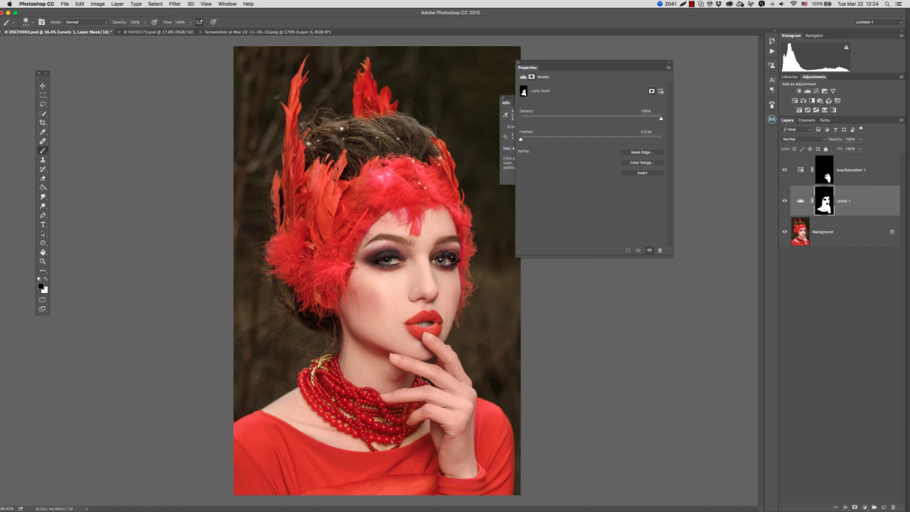
# Lower the Levels white input level to 246 and toggle the layer to compare
pyautogui.click(785, 201)
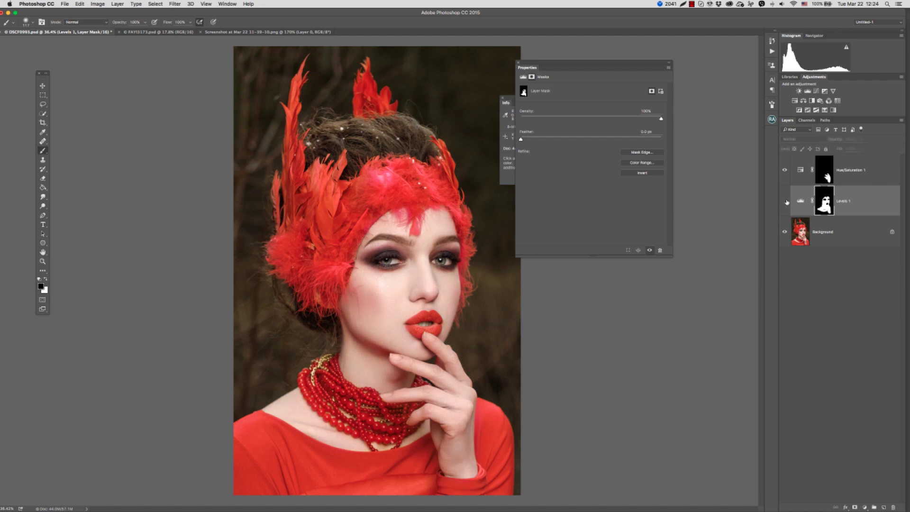
pyautogui.click(792, 203)
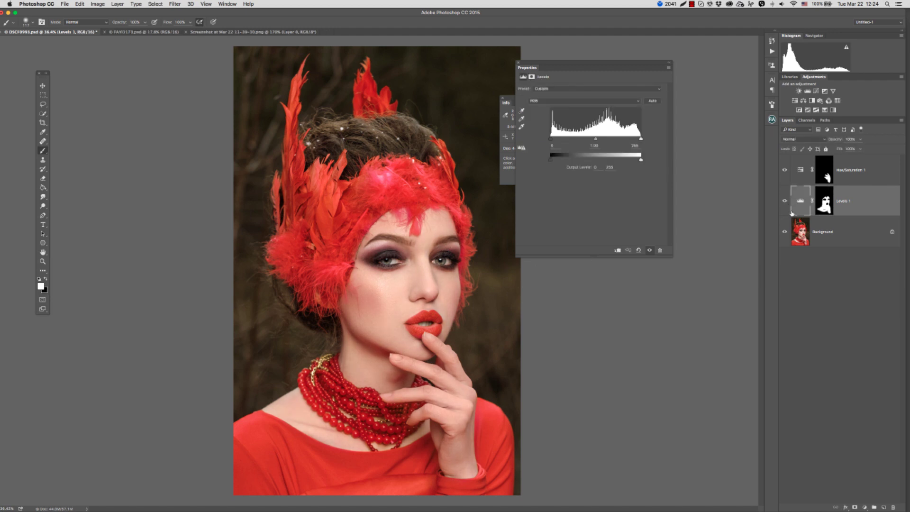
pyautogui.click(785, 202)
pyautogui.moveTo(625, 63); pyautogui.dragTo(630, 62)
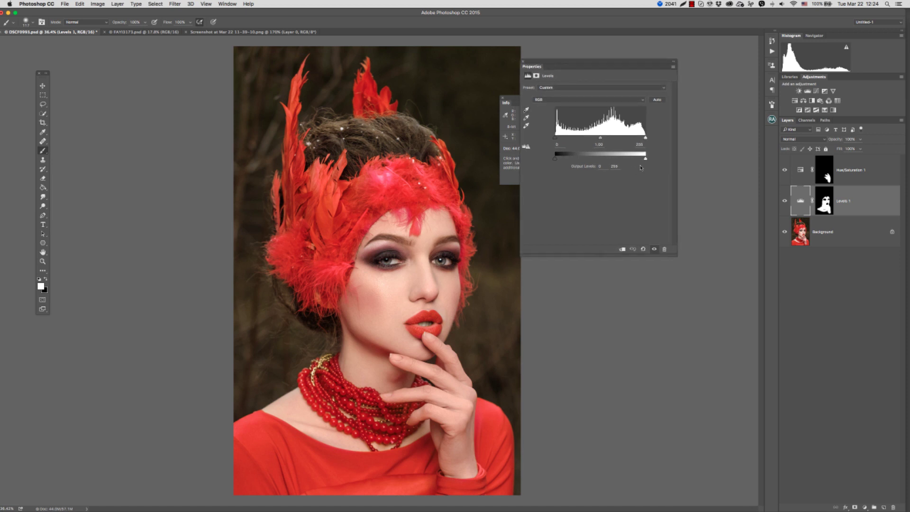
pyautogui.moveTo(645, 138); pyautogui.dragTo(643, 139)
pyautogui.click(784, 201)
pyautogui.click(784, 201)
# Add a Hue/Saturation layer clipped to Levels 1 with saturation at -6
pyautogui.click(794, 104)
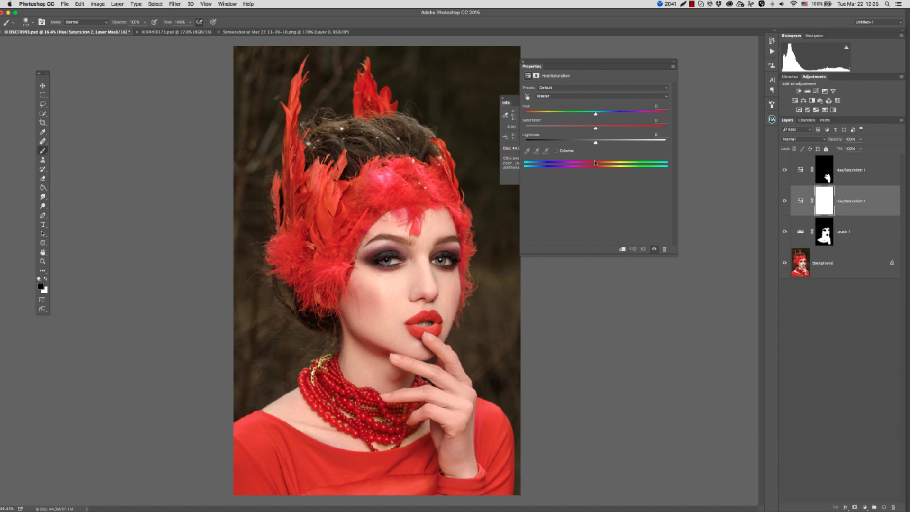
pyautogui.hotkey('ctrl', 'alt', 'g')
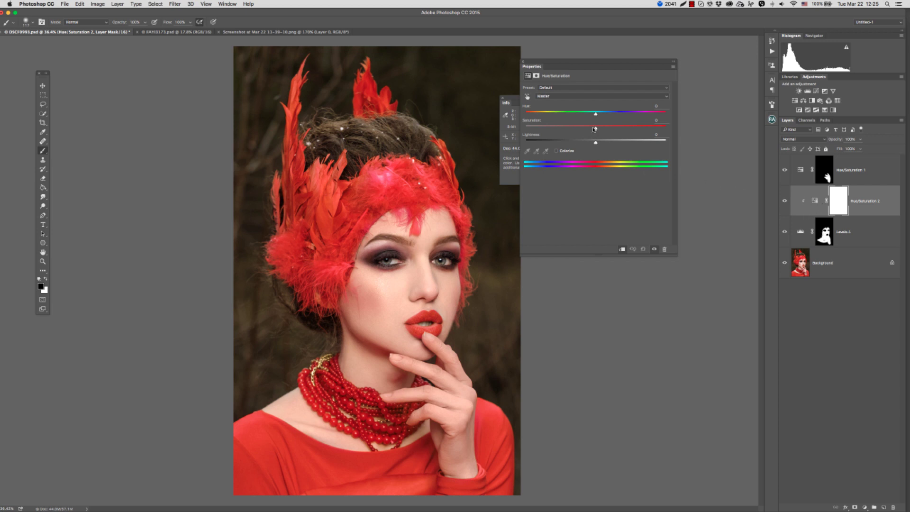
pyautogui.moveTo(595, 128); pyautogui.dragTo(592, 131)
# Group Hue/Saturation 2, Hue/Saturation 1 and Levels 1 into Group 1
pyautogui.keyDown('shift'); pyautogui.click(857, 183); pyautogui.keyUp('shift')
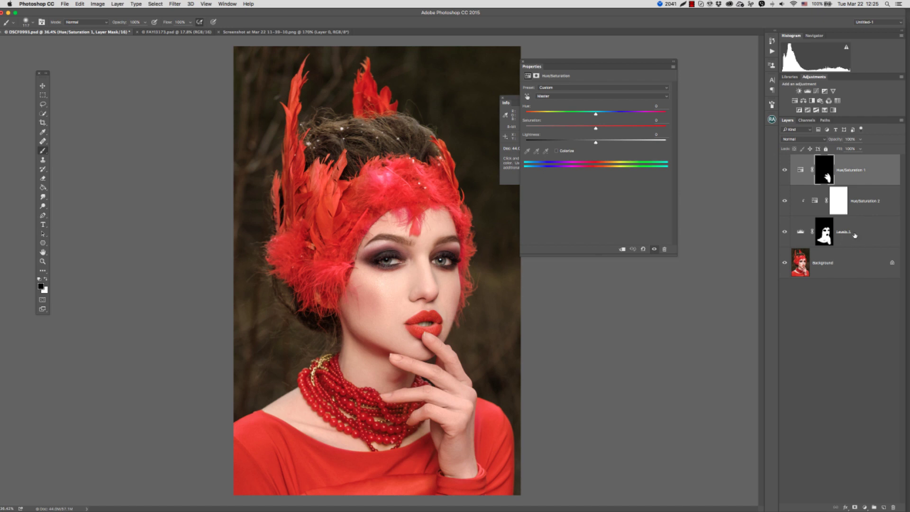
pyautogui.keyDown('shift'); pyautogui.click(850, 232); pyautogui.keyUp('shift')
pyautogui.press('super+g')
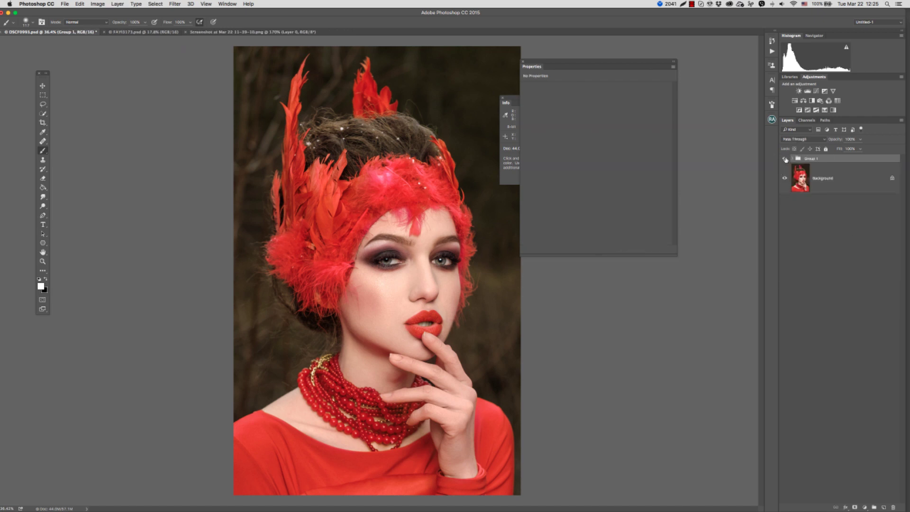
# Compare the image with Group 1 toggled, then rename the group ColorSkin1
pyautogui.click(784, 159)
pyautogui.click(785, 159)
pyautogui.click(784, 160)
pyautogui.doubleClick(814, 159)
pyautogui.write('c')
pyautogui.press('Return')
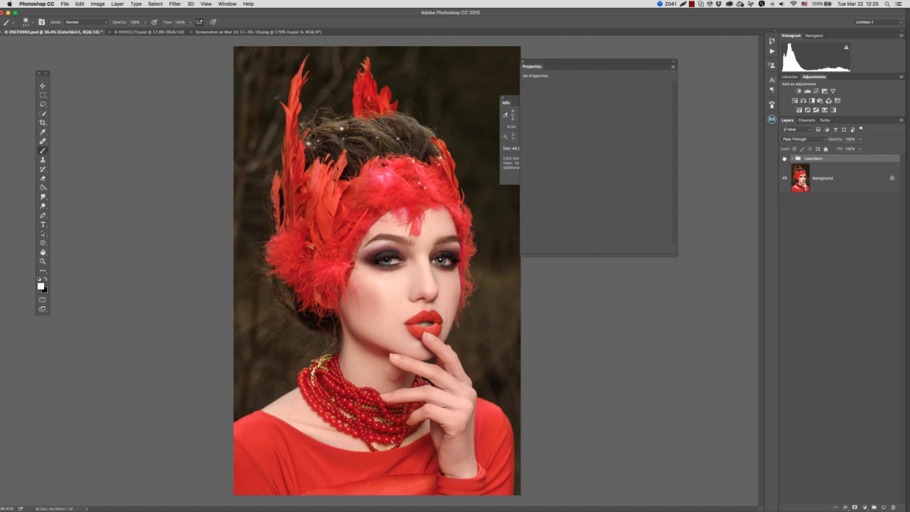
# Hide ColorSkin1, select the Background layer and move the settings panel aside
pyautogui.click(784, 158)
pyautogui.click(809, 178)
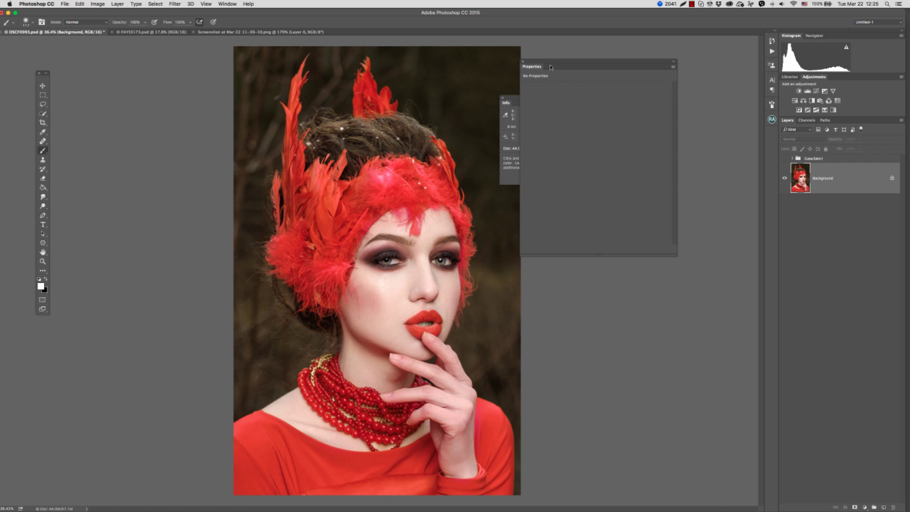
pyautogui.moveTo(550, 67); pyautogui.dragTo(567, 65)
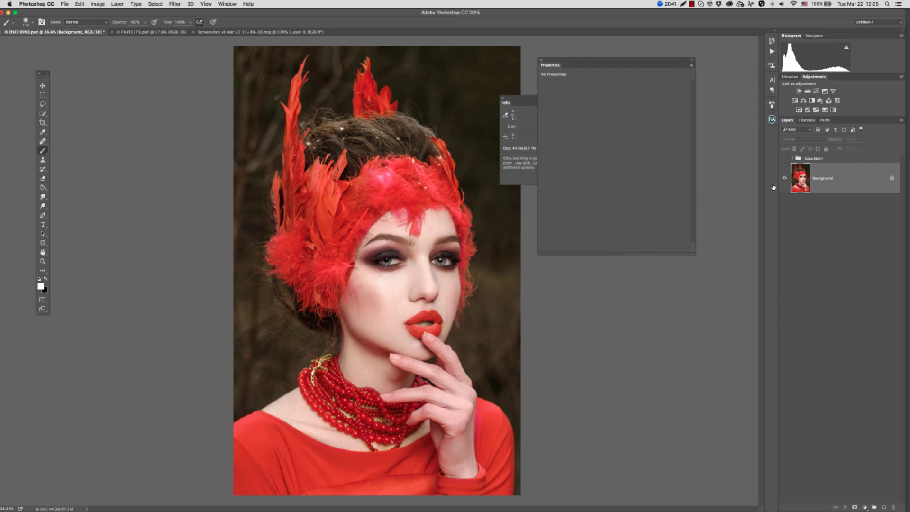
# Add a Selective Color layer and reduce cyan in the Reds to -17
pyautogui.click(826, 111)
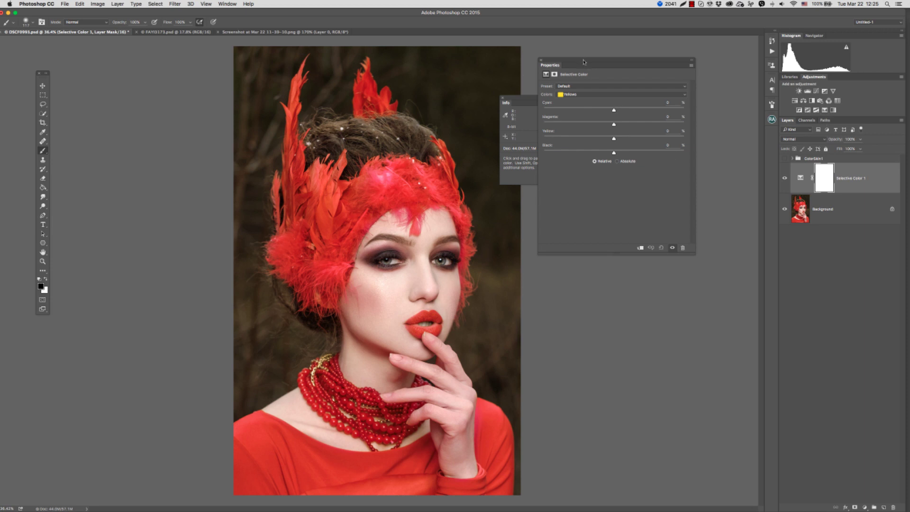
pyautogui.moveTo(584, 61); pyautogui.dragTo(555, 93)
pyautogui.click(555, 127)
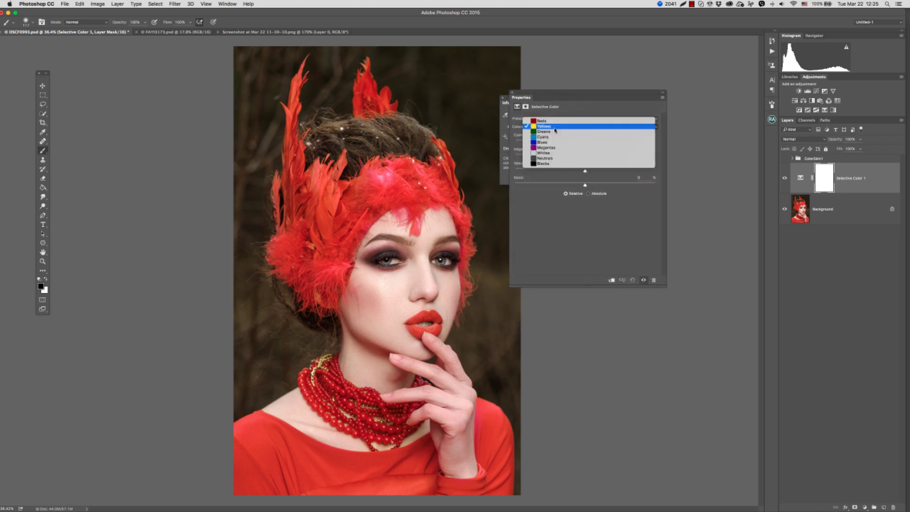
pyautogui.click(555, 121)
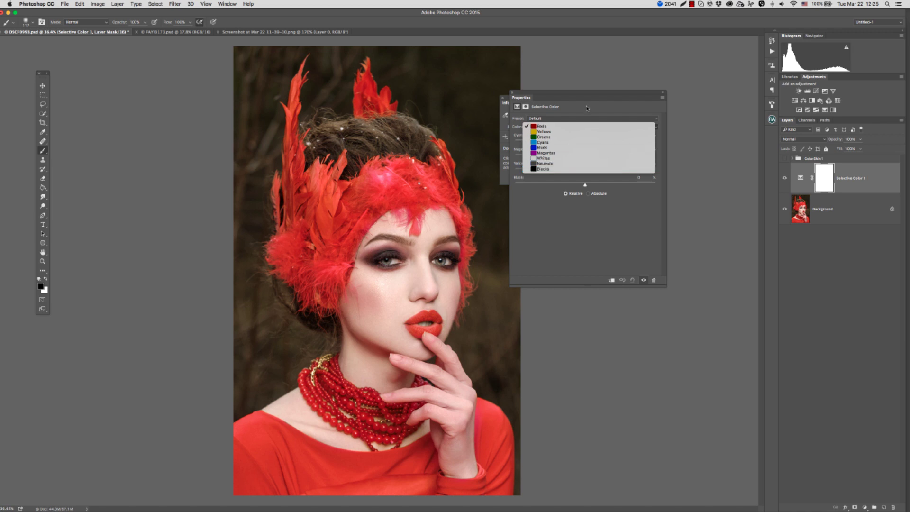
pyautogui.click(546, 127)
pyautogui.click(542, 126)
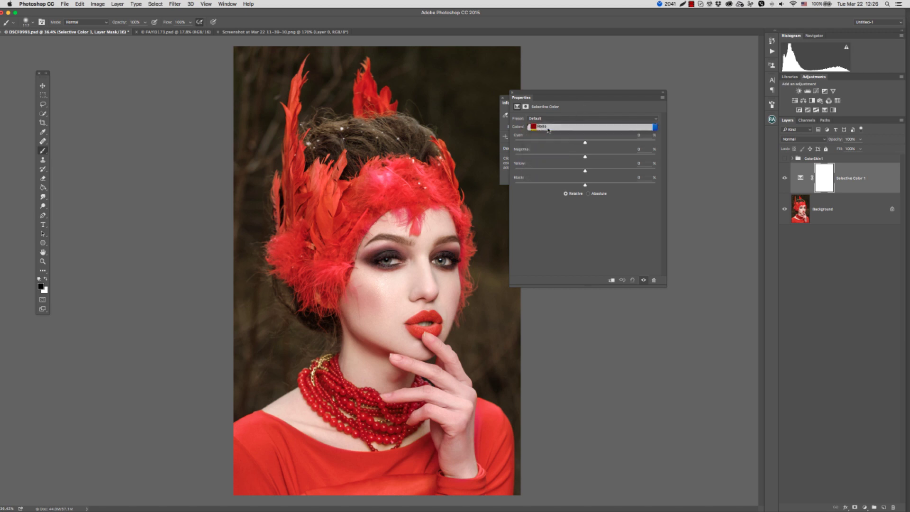
pyautogui.moveTo(586, 144)
pyautogui.mouseDown()
pyautogui.moveTo(575, 146)
pyautogui.moveTo(601, 171)
pyautogui.moveTo(587, 156)
pyautogui.mouseUp()
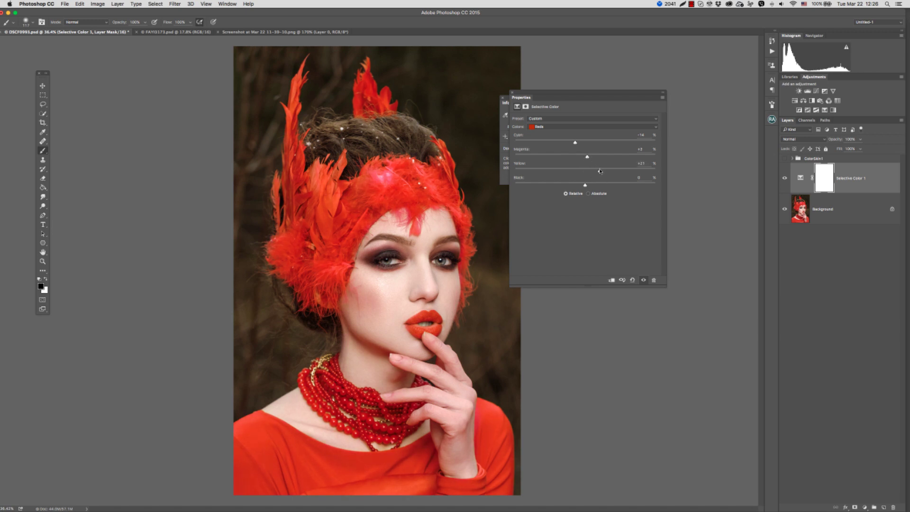
# Reduce cyan in the Yellows to -18 and lower black in the Whites
pyautogui.click(572, 126)
pyautogui.click(569, 134)
pyautogui.moveTo(587, 144)
pyautogui.mouseDown()
pyautogui.moveTo(573, 146)
pyautogui.moveTo(608, 159)
pyautogui.moveTo(588, 171)
pyautogui.moveTo(600, 171)
pyautogui.moveTo(587, 185)
pyautogui.moveTo(601, 184)
pyautogui.mouseUp()
pyautogui.click(561, 127)
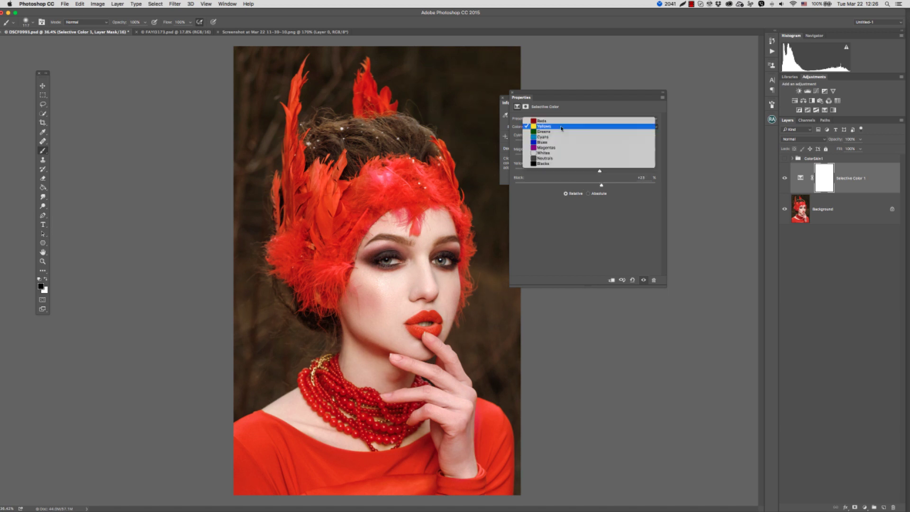
pyautogui.click(566, 153)
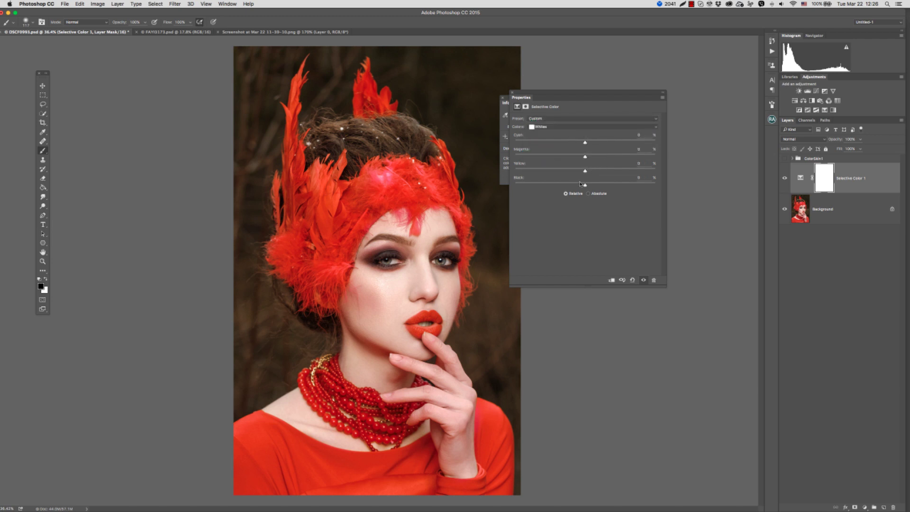
pyautogui.moveTo(584, 186); pyautogui.dragTo(579, 187)
# Raise Neutrals black to about +7 and toggle the layer to compare before and after
pyautogui.click(567, 127)
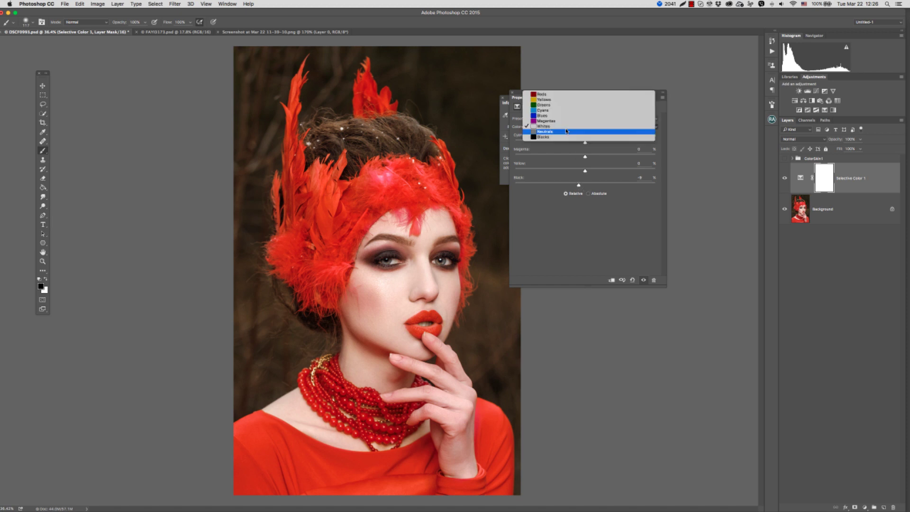
pyautogui.click(566, 132)
pyautogui.moveTo(585, 186); pyautogui.dragTo(590, 187)
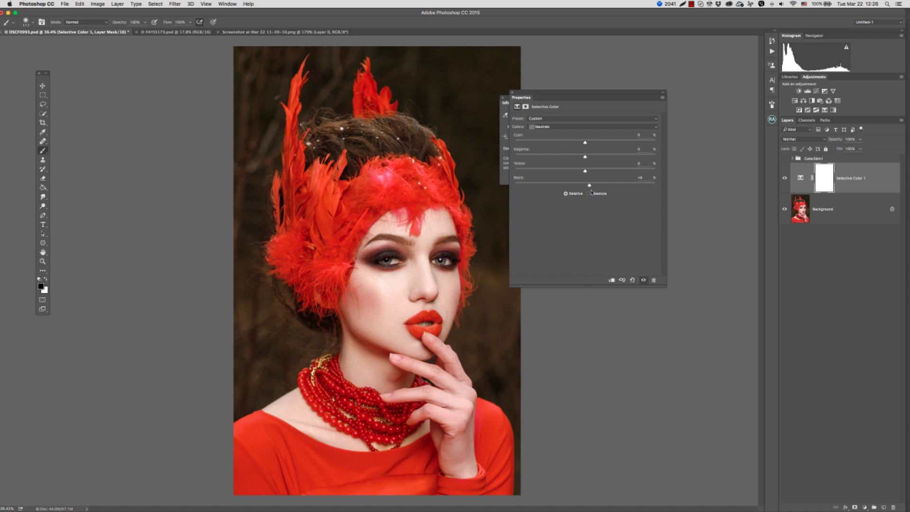
pyautogui.click(785, 178)
pyautogui.click(785, 179)
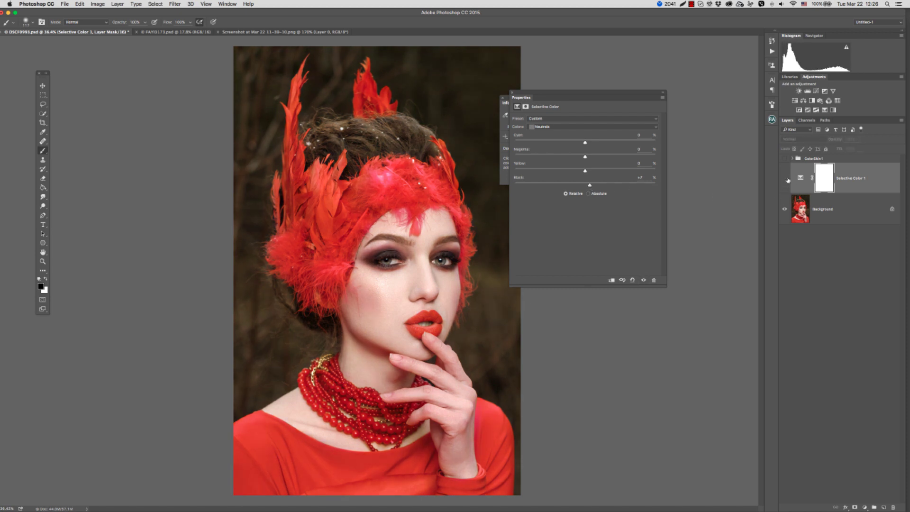
pyautogui.click(785, 178)
pyautogui.click(785, 179)
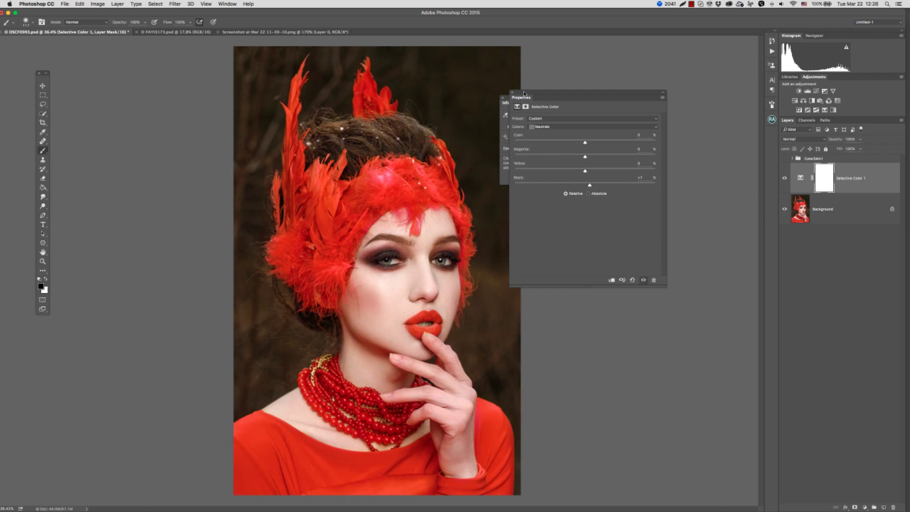
pyautogui.click(786, 179)
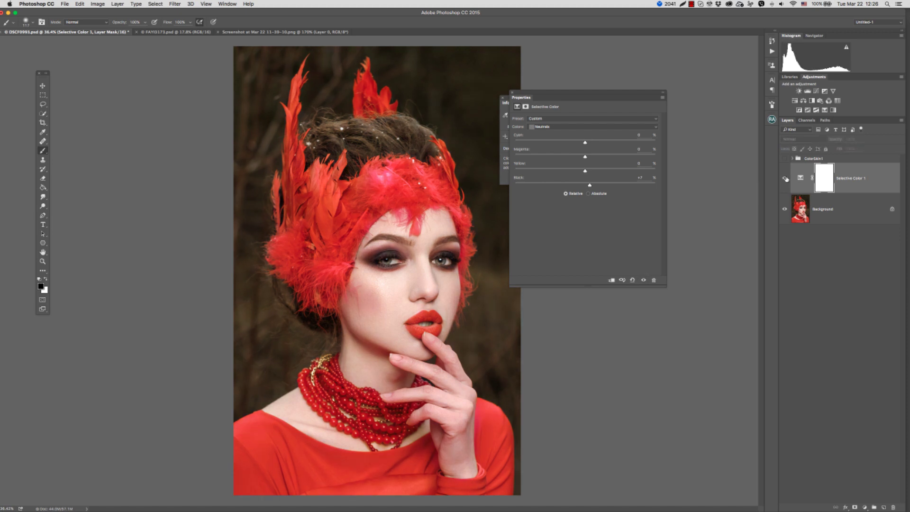
# Invert the Selective Color 1 mask to hide the adjustment everywhere
pyautogui.click(824, 182)
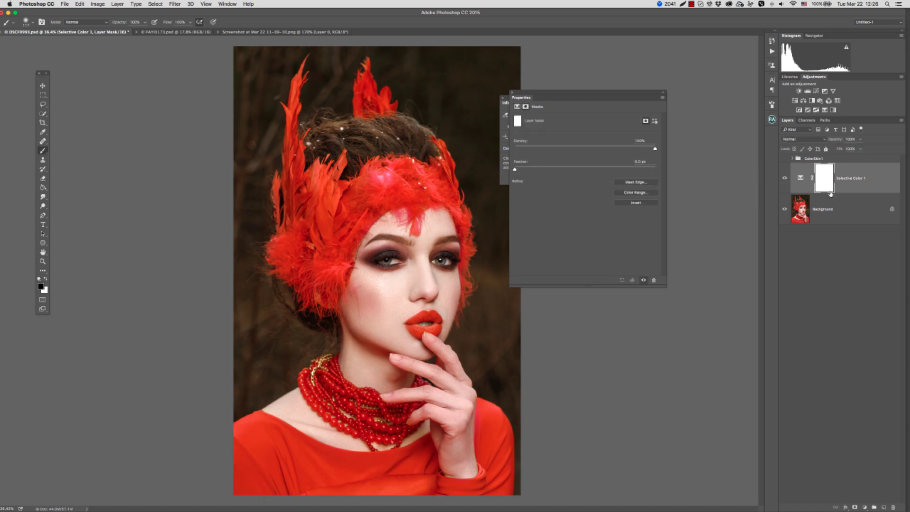
pyautogui.hotkey('ctrl', 'i')
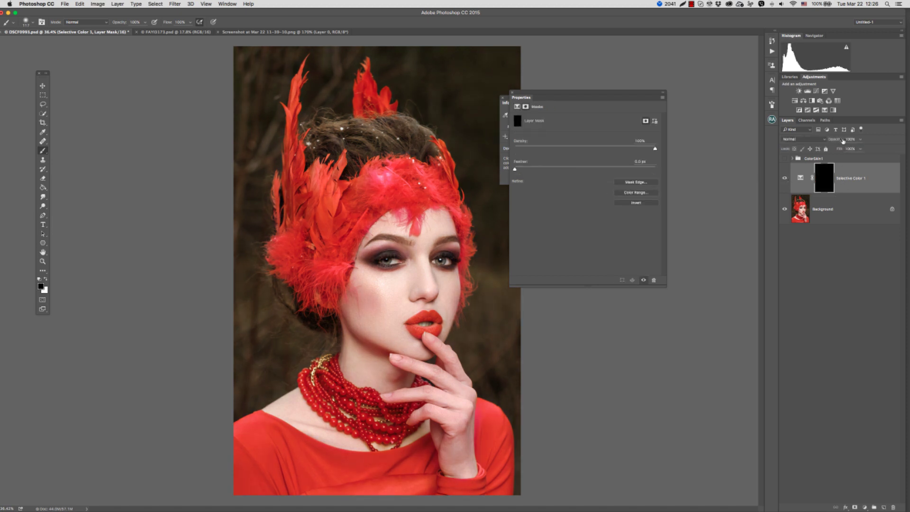
pyautogui.hotkey('ctrl', 'j')
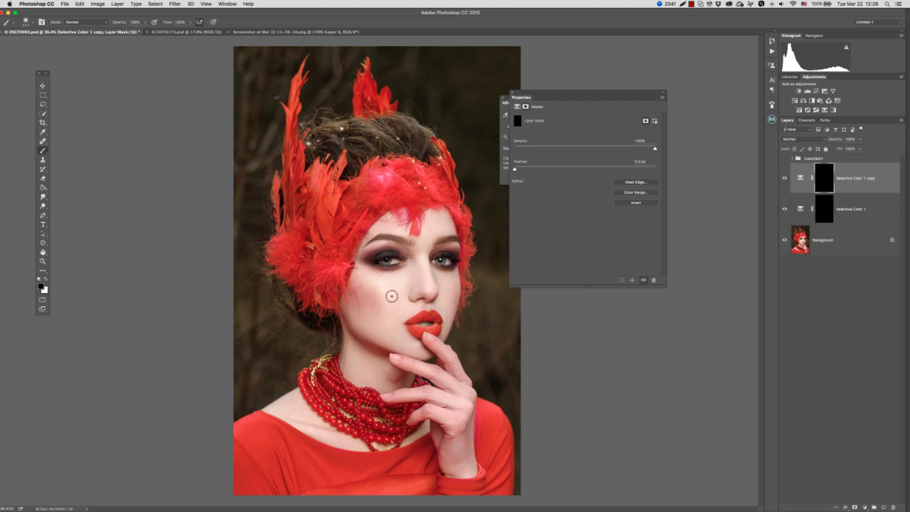
pyautogui.hotkey('ctrl', 'z')
# Paint white over the face skin, show ColorSkin1 and move Hue/Saturation 1 above it
pyautogui.moveTo(386, 290); pyautogui.dragTo(360, 272)
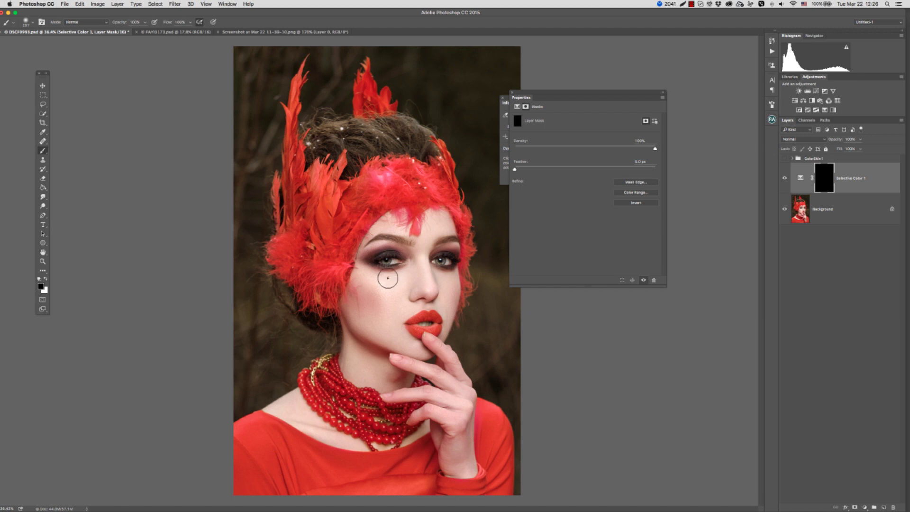
pyautogui.press('x')
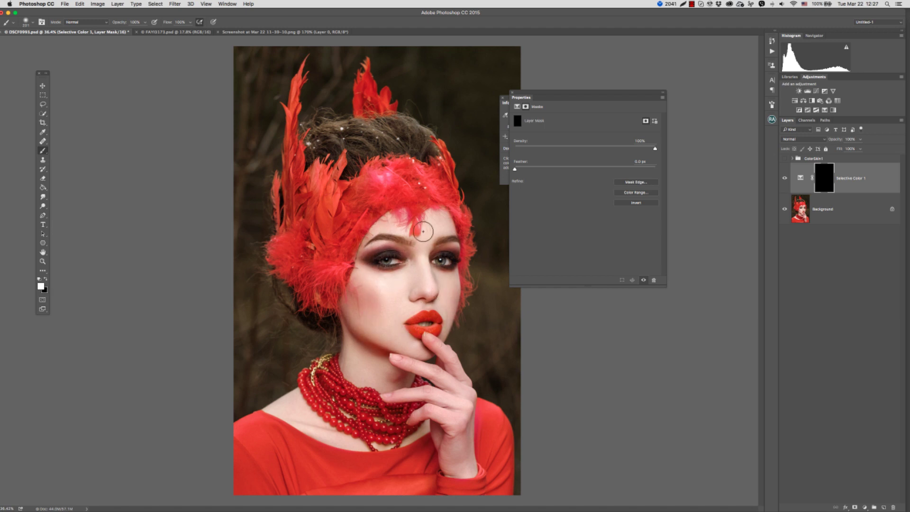
pyautogui.moveTo(391, 339); pyautogui.dragTo(365, 372)
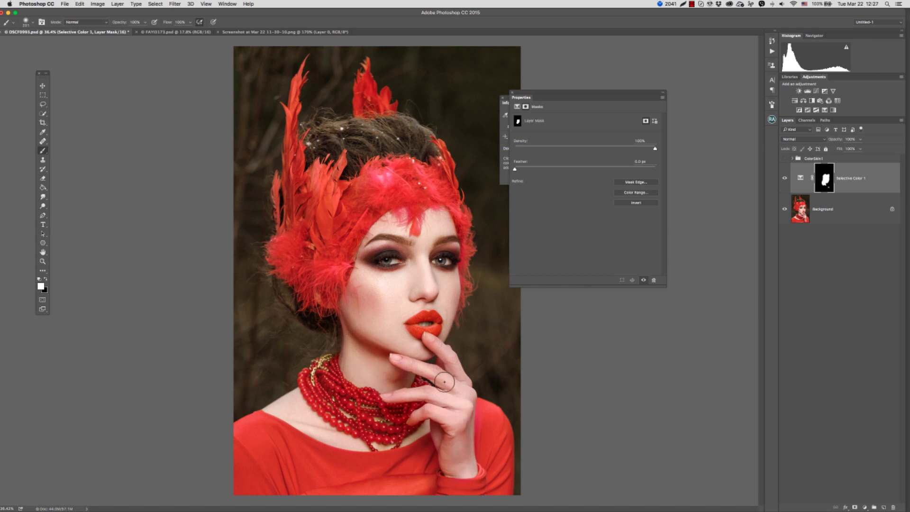
pyautogui.click(785, 159)
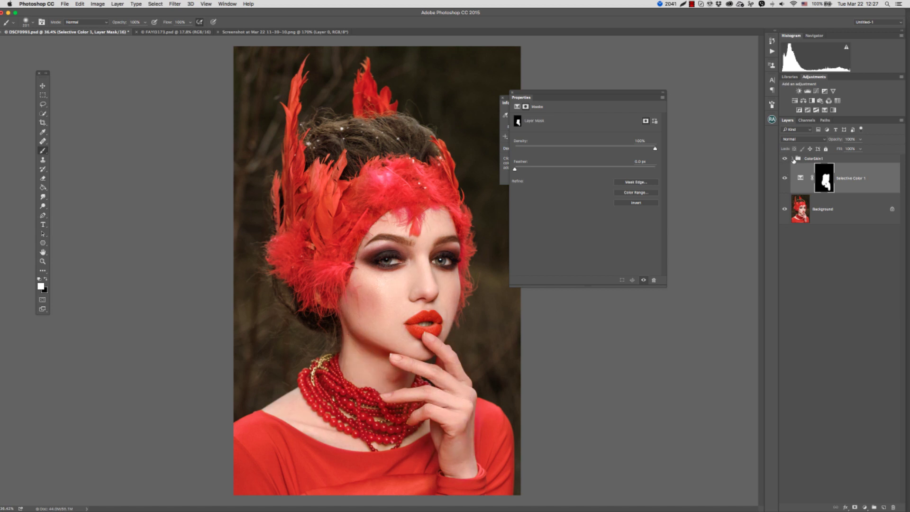
pyautogui.moveTo(811, 188); pyautogui.dragTo(821, 154)
# Paint the Selective Color 1 mask white over the neck and chest, then view it as a red overlay
pyautogui.click(792, 189)
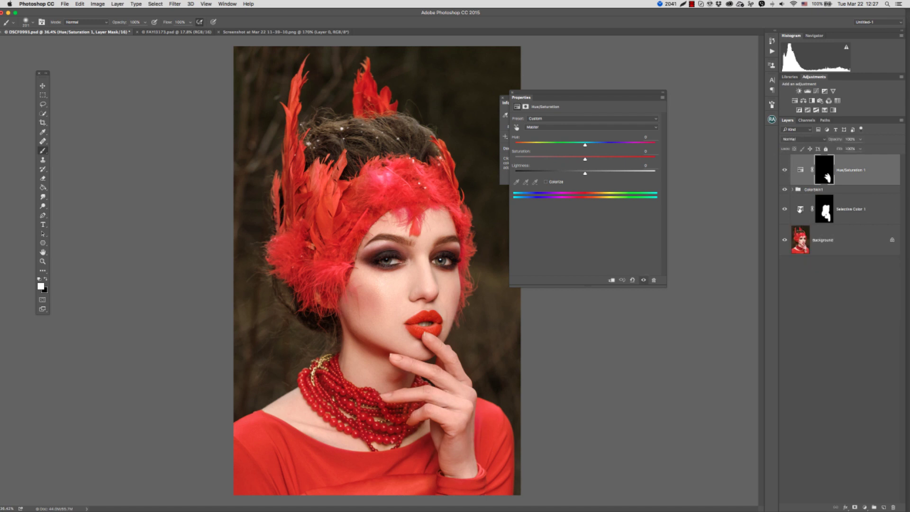
pyautogui.click(821, 222)
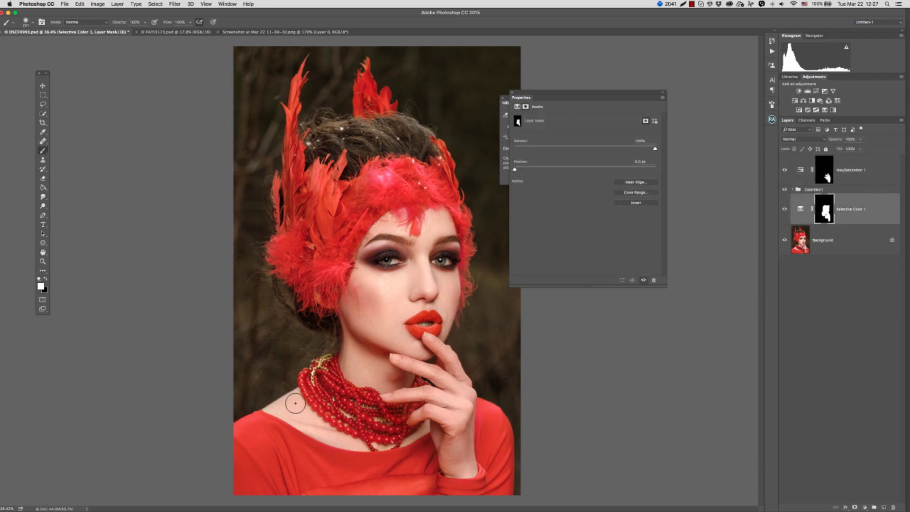
pyautogui.moveTo(294, 405); pyautogui.dragTo(347, 413)
pyautogui.click(785, 210)
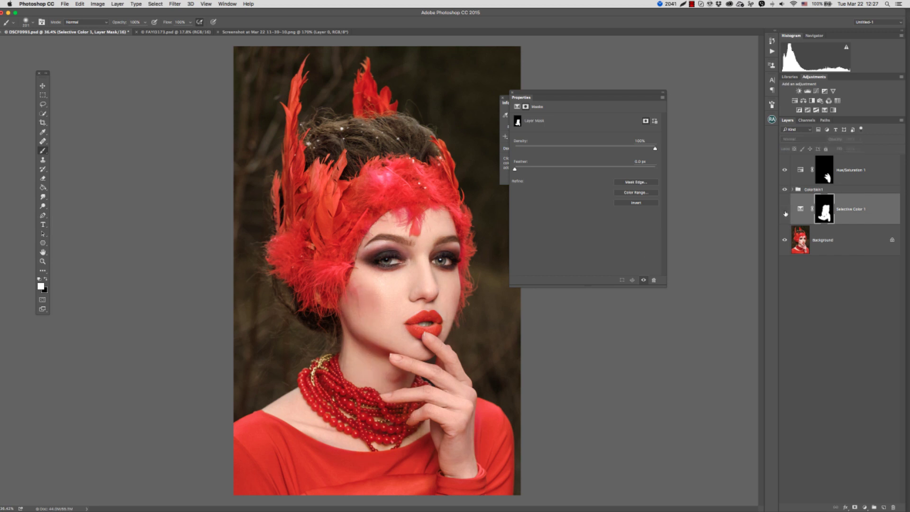
pyautogui.click(786, 212)
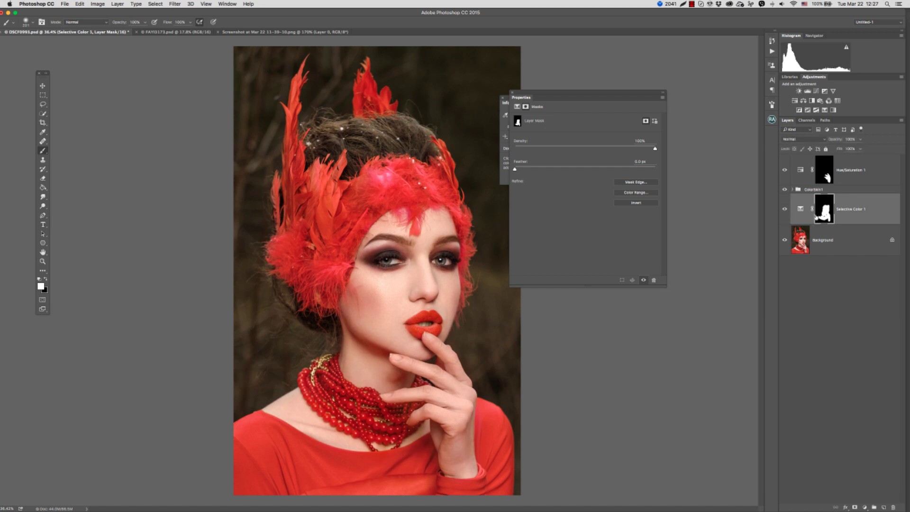
pyautogui.keyDown('alt'); pyautogui.keyDown('shift'); pyautogui.click(826, 214); pyautogui.keyUp('shift'); pyautogui.keyUp('alt')
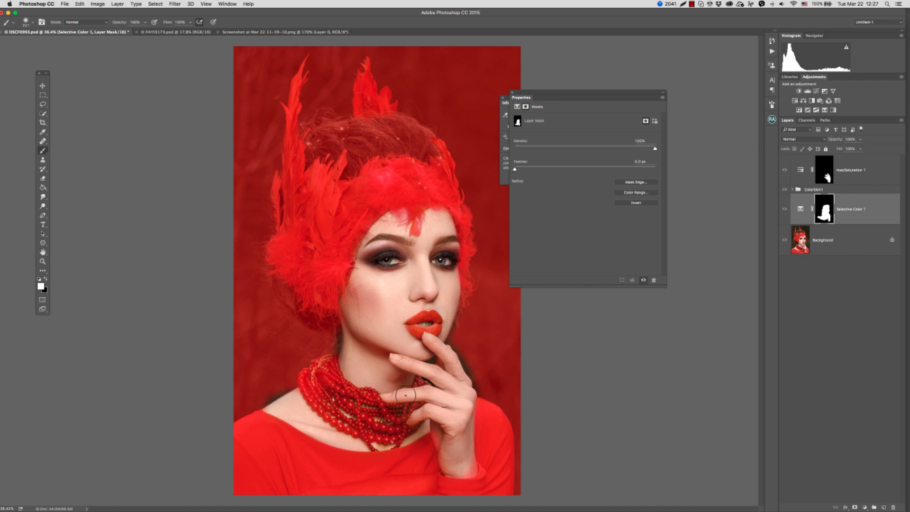
# Compare the skin adjustment on and off, then rename the Selective Color layer ColorSkin2
pyautogui.click(800, 212)
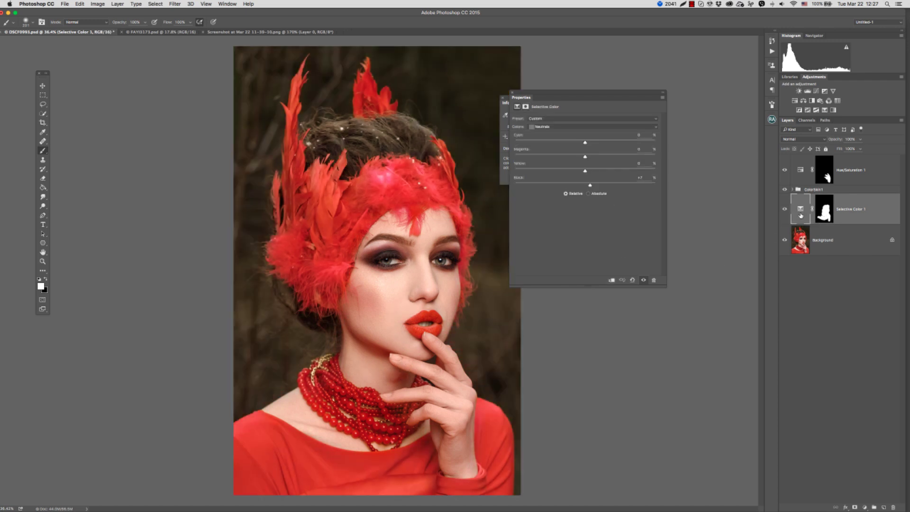
pyautogui.click(785, 210)
pyautogui.click(785, 210)
pyautogui.write('Se')
pyautogui.press('Return')
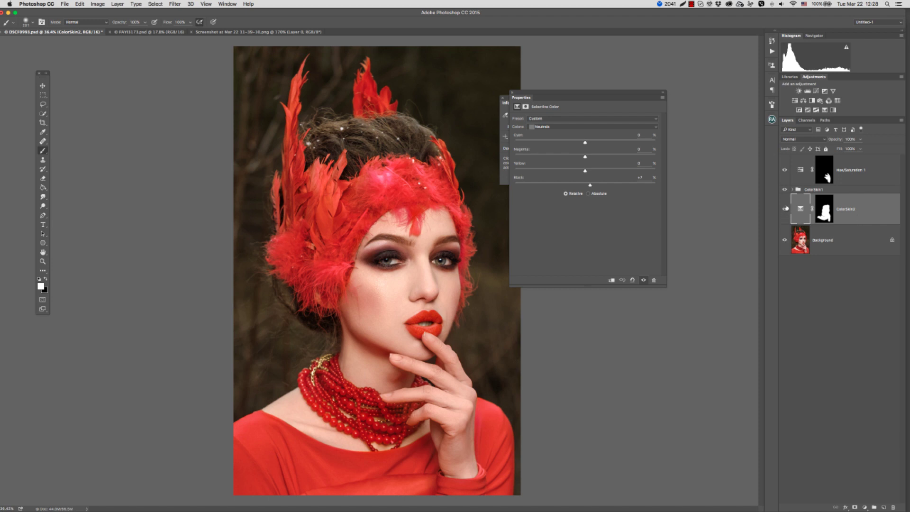
# Hide ColorSkin1 and ColorSkin2, select Background and reposition the Info panel
pyautogui.click(784, 208)
pyautogui.click(785, 189)
pyautogui.click(785, 209)
pyautogui.click(785, 211)
pyautogui.click(785, 211)
pyautogui.click(785, 209)
pyautogui.click(839, 240)
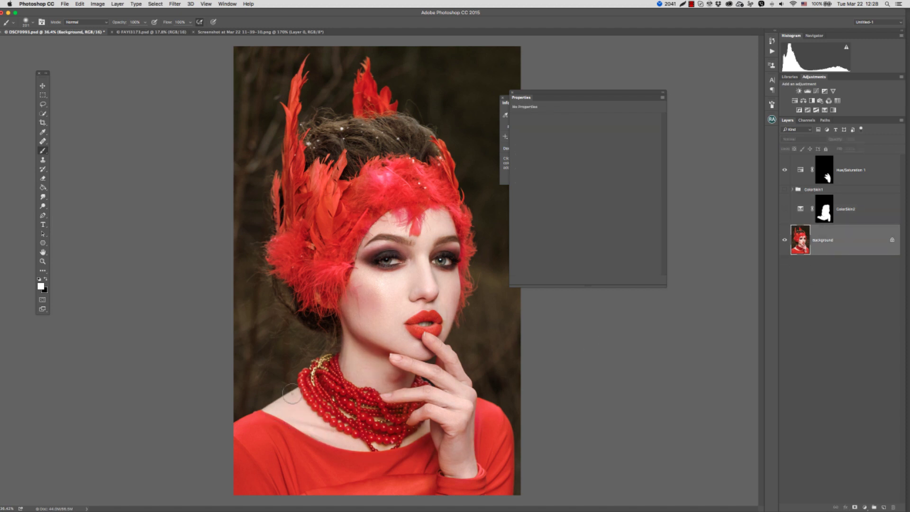
pyautogui.moveTo(550, 96)
pyautogui.mouseDown()
pyautogui.moveTo(566, 102)
pyautogui.moveTo(567, 74)
pyautogui.mouseUp()
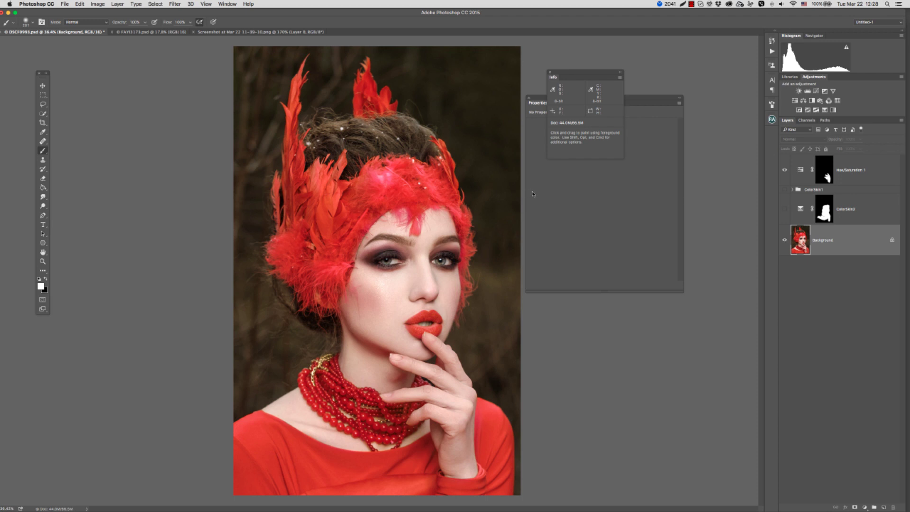
# Bring up the colour-correction table and move the Info and Properties panels clear of it
pyautogui.click(256, 31)
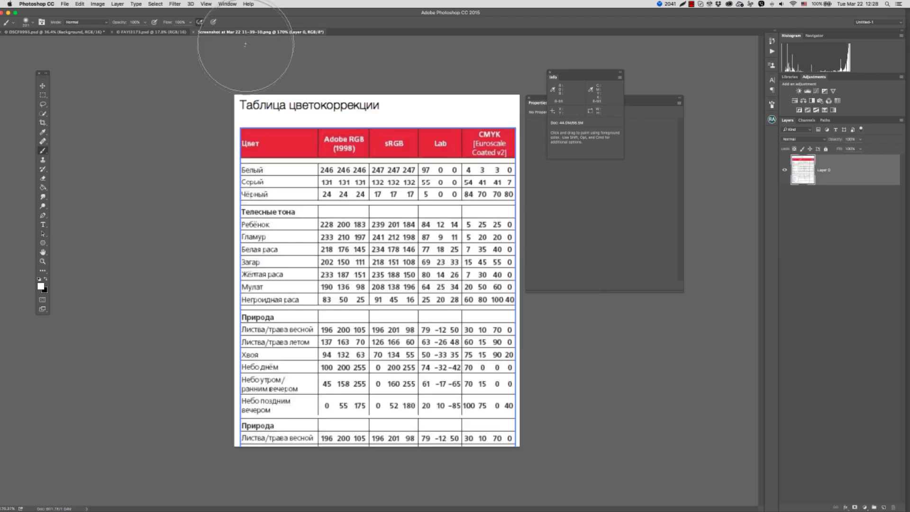
pyautogui.click(42, 86)
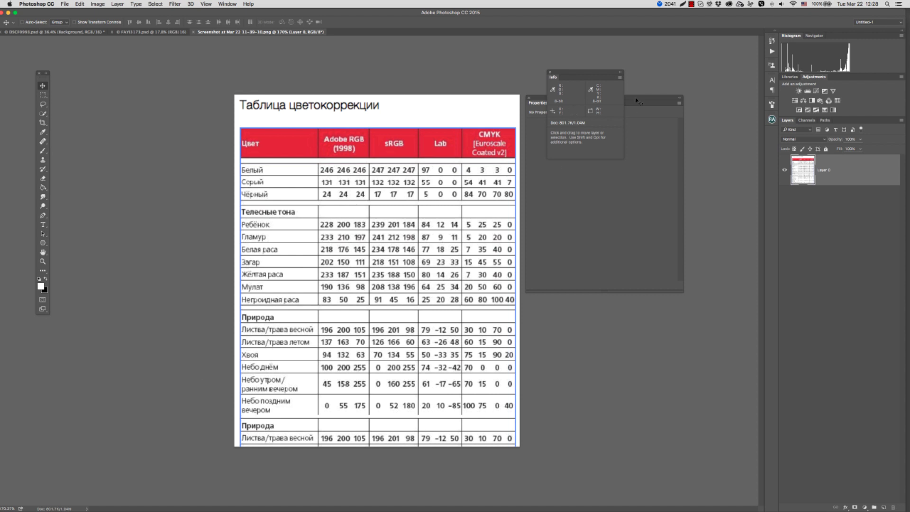
pyautogui.moveTo(603, 71); pyautogui.dragTo(640, 42)
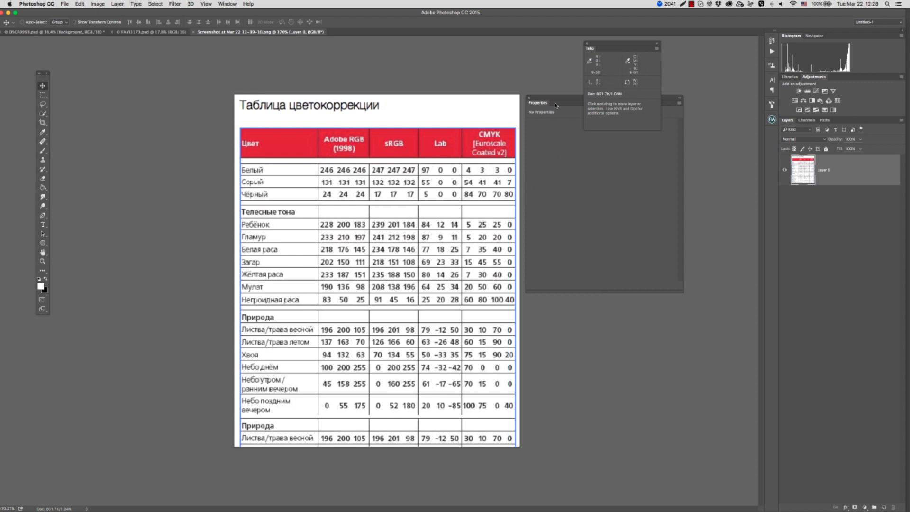
pyautogui.moveTo(555, 106); pyautogui.dragTo(573, 153)
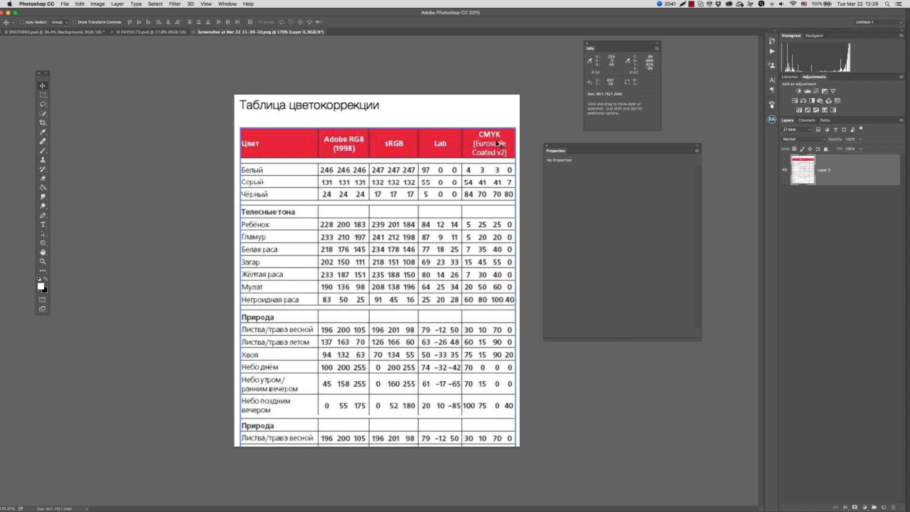
# Close the Properties panel and return to the DSCF0993.psd portrait
pyautogui.moveTo(570, 149); pyautogui.dragTo(588, 141)
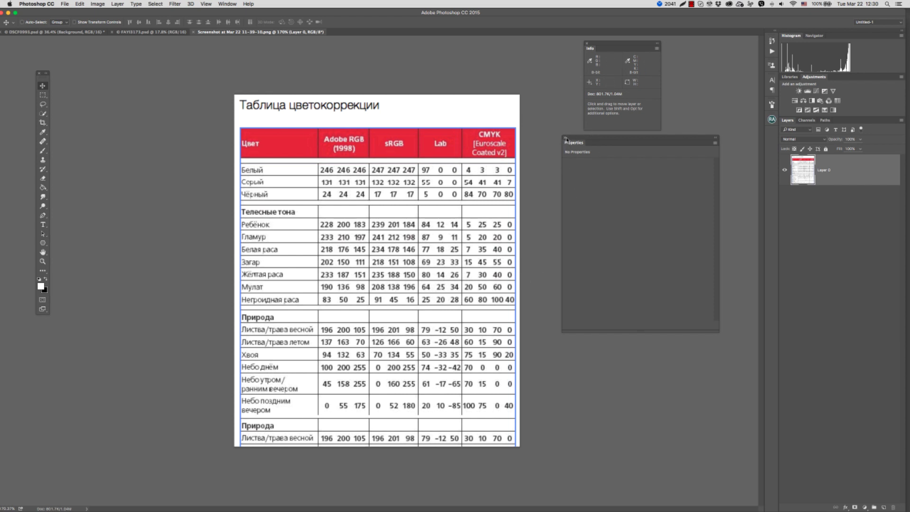
pyautogui.click(567, 152)
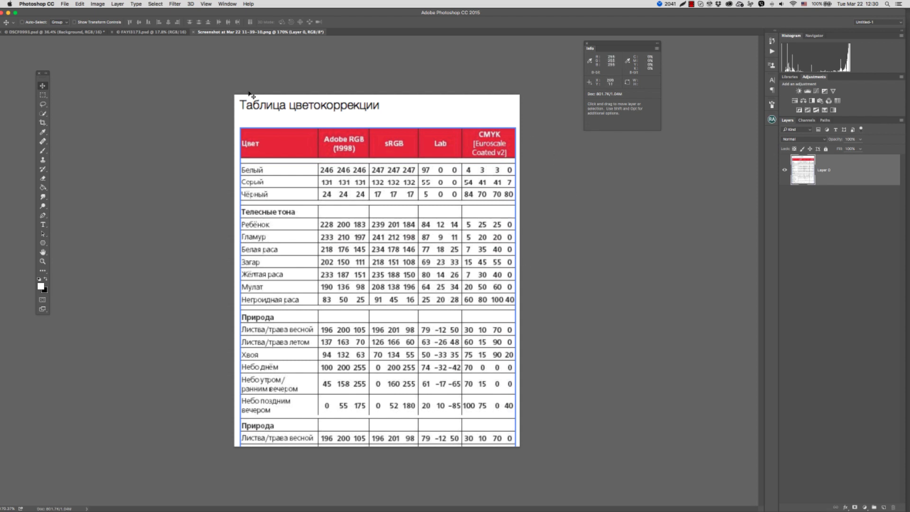
pyautogui.click(90, 32)
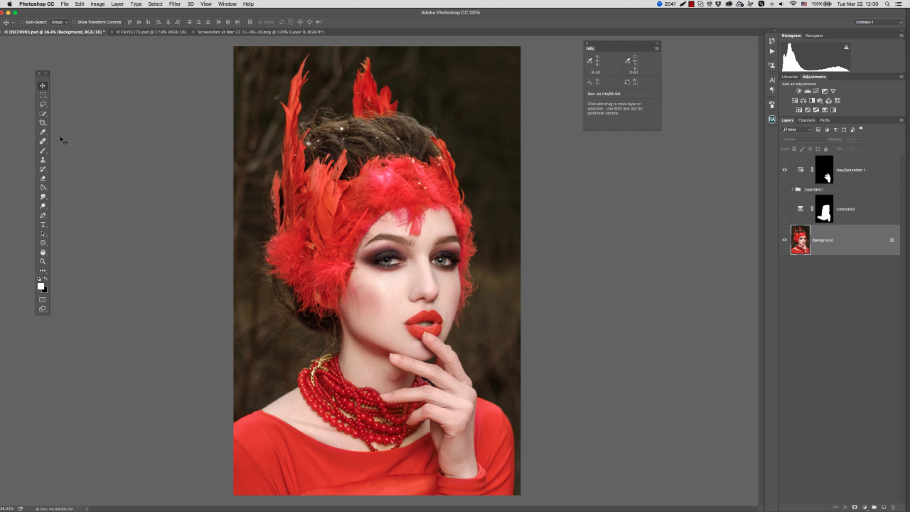
# Select the Eyedropper with a 5 by 5 Average sample size
pyautogui.click(43, 133)
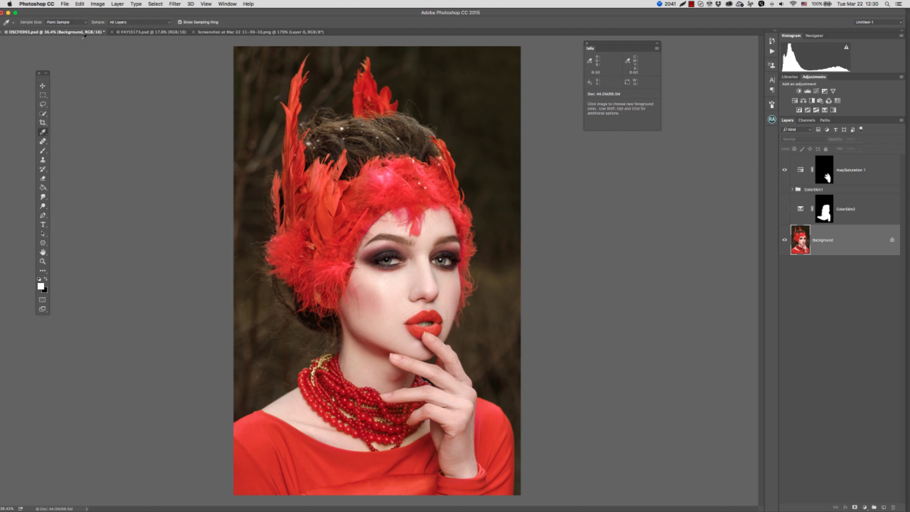
pyautogui.click(88, 24)
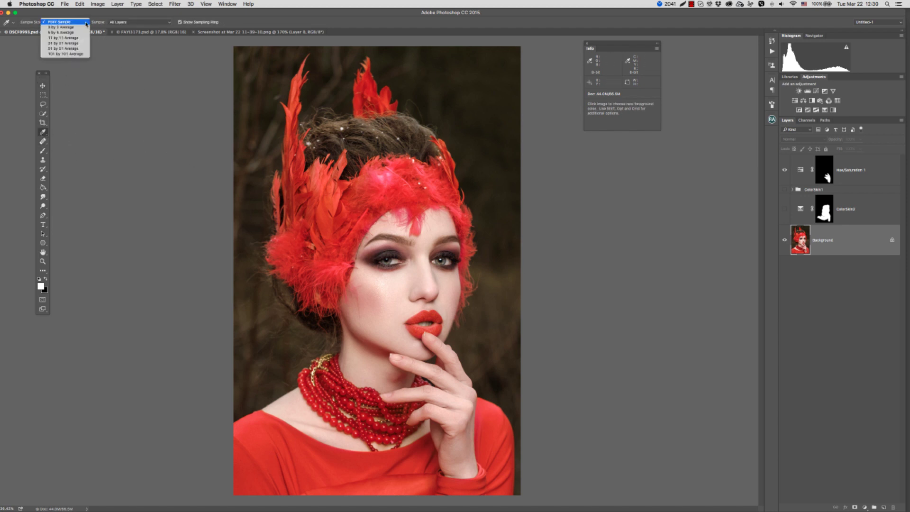
pyautogui.click(88, 21)
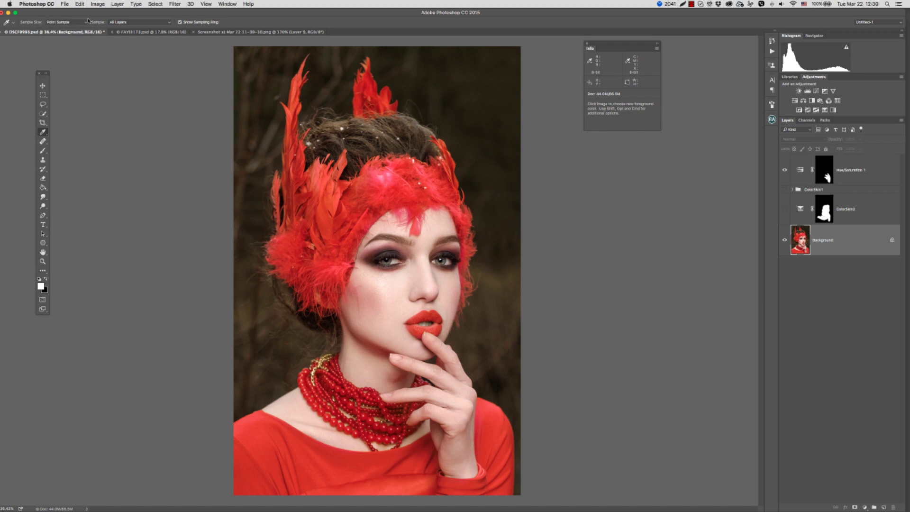
pyautogui.click(85, 24)
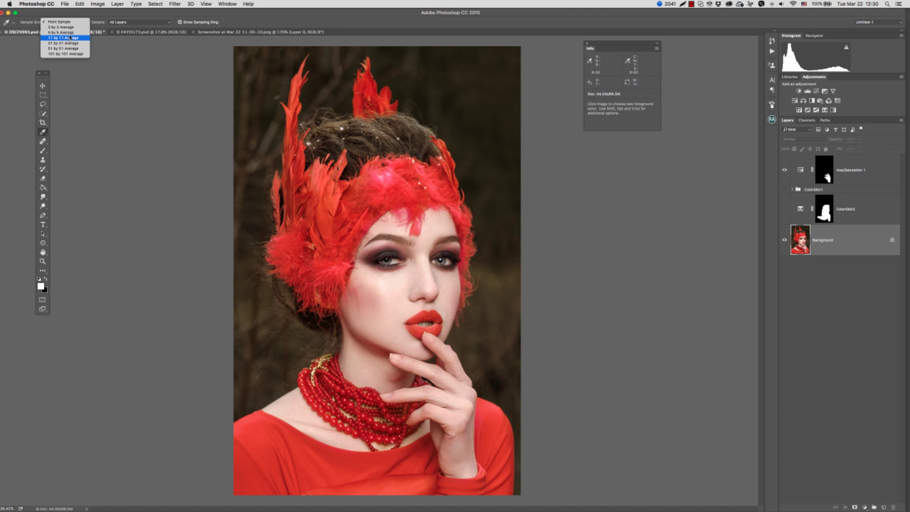
pyautogui.click(67, 33)
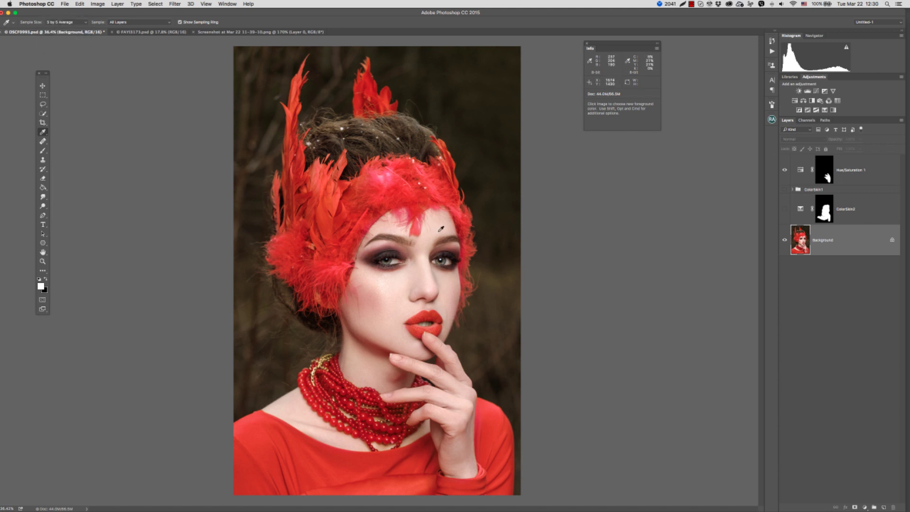
# Place colour samplers on the forehead and chin and move the Info panel beside the face
pyautogui.press('shift')
pyautogui.press('shift')
pyautogui.keyDown('shift'); pyautogui.click(435, 225); pyautogui.keyUp('shift')
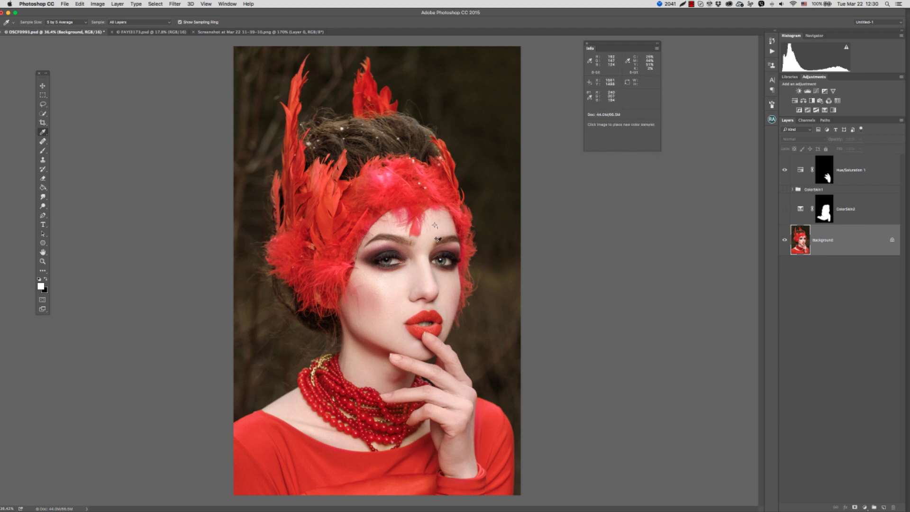
pyautogui.keyDown('shift'); pyautogui.click(400, 336); pyautogui.keyUp('shift')
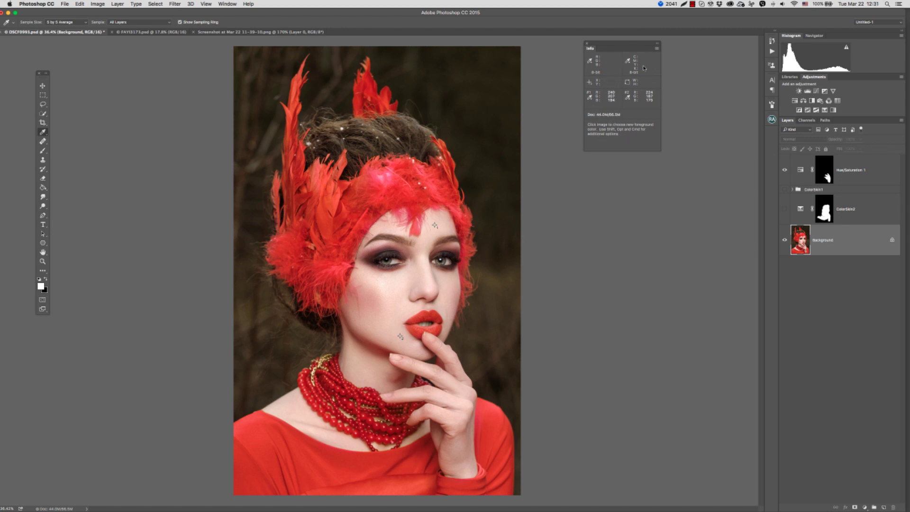
pyautogui.moveTo(620, 47); pyautogui.dragTo(522, 244)
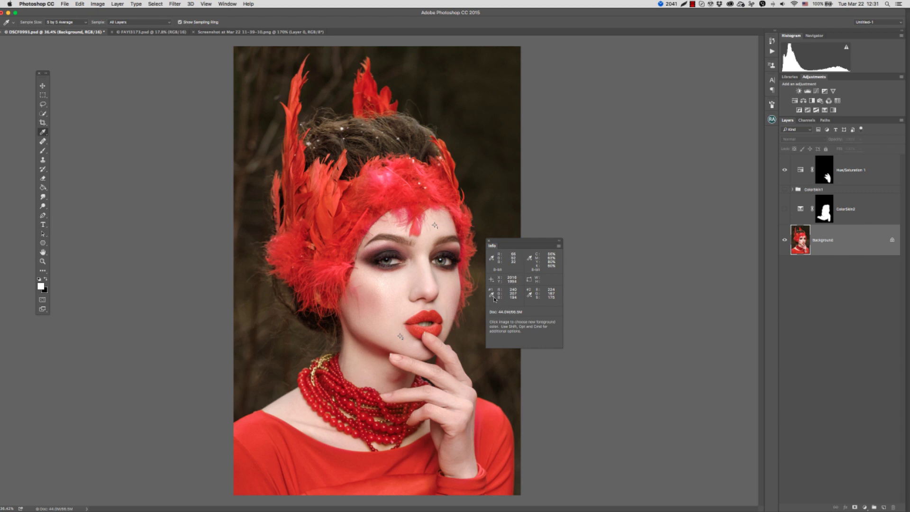
# Switch the readouts of samplers #1 and #2 to CMYK Color
pyautogui.click(493, 297)
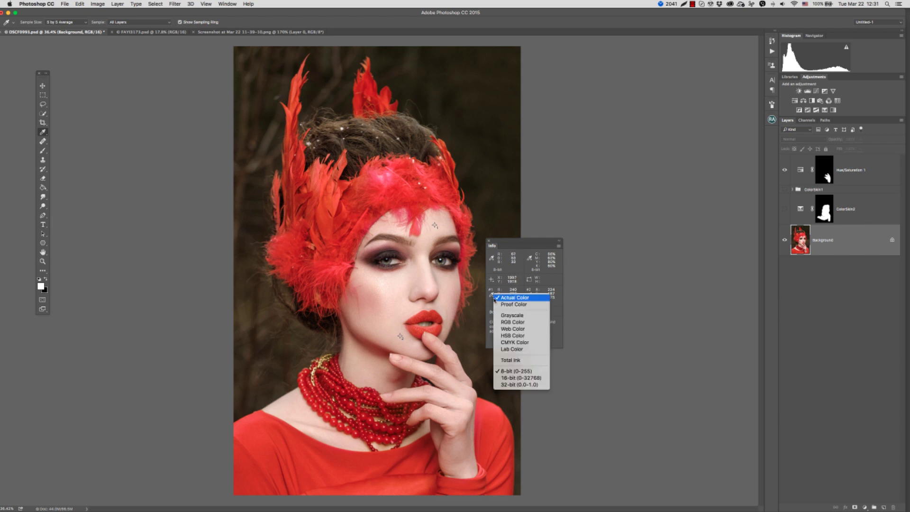
pyautogui.click(496, 299)
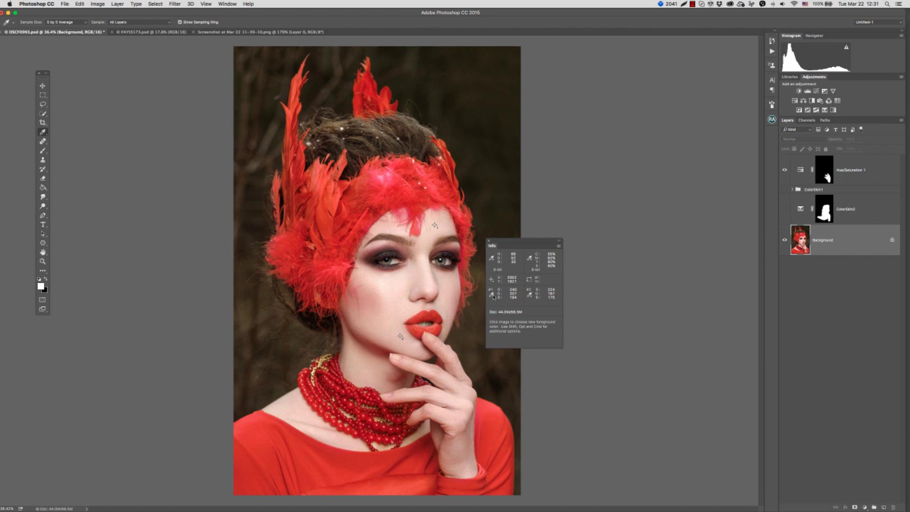
pyautogui.click(494, 297)
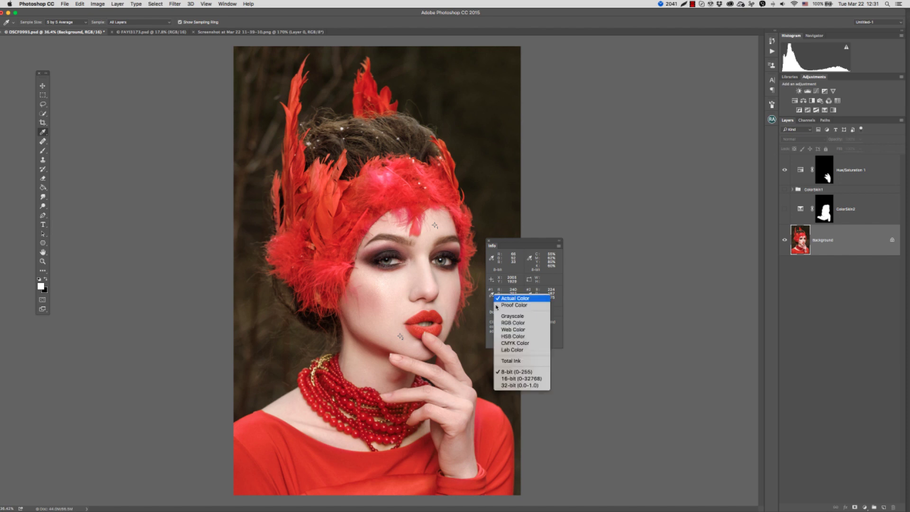
pyautogui.click(515, 343)
pyautogui.click(532, 297)
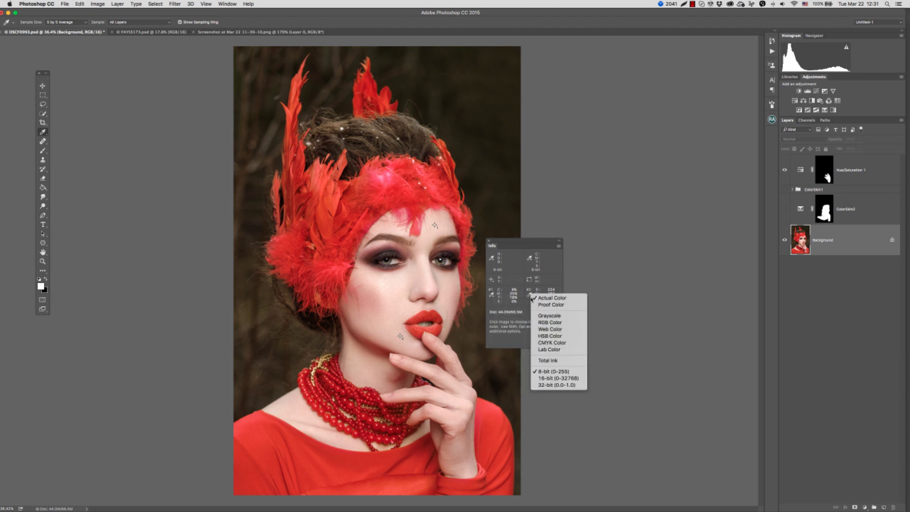
pyautogui.click(544, 342)
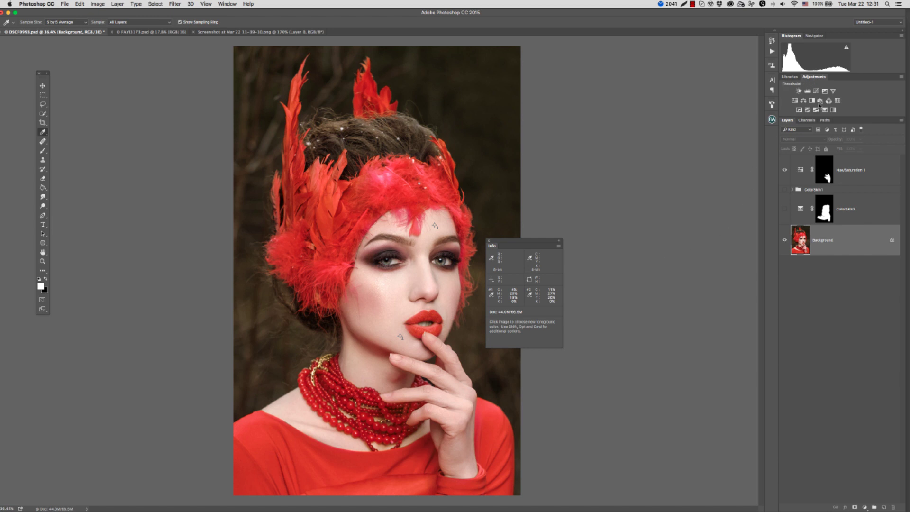
# Add a Curves adjustment layer above Background and select its Red channel
pyautogui.click(817, 91)
pyautogui.moveTo(620, 137); pyautogui.dragTo(561, 111)
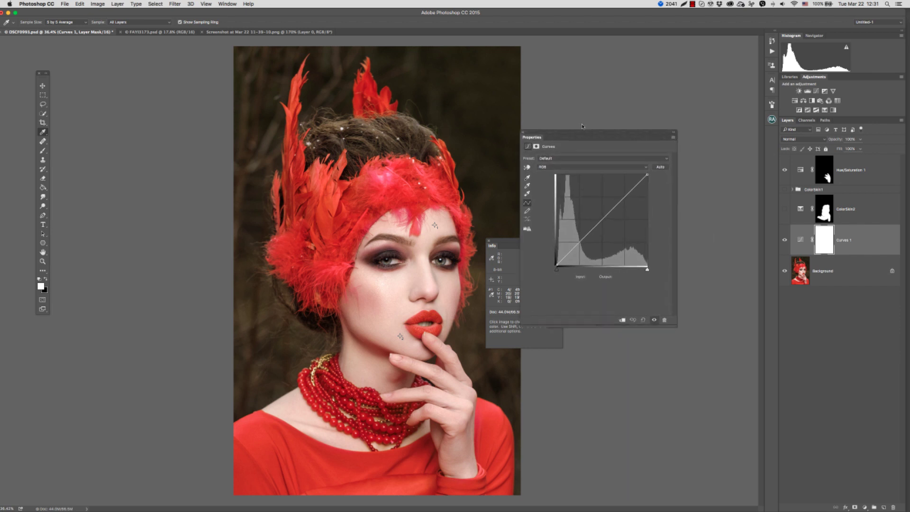
pyautogui.click(570, 147)
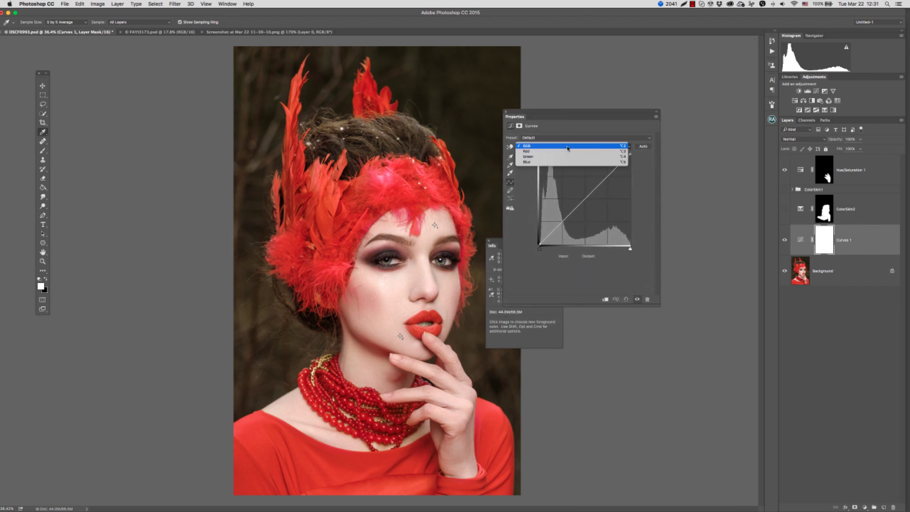
pyautogui.click(571, 154)
pyautogui.moveTo(488, 241); pyautogui.dragTo(677, 67)
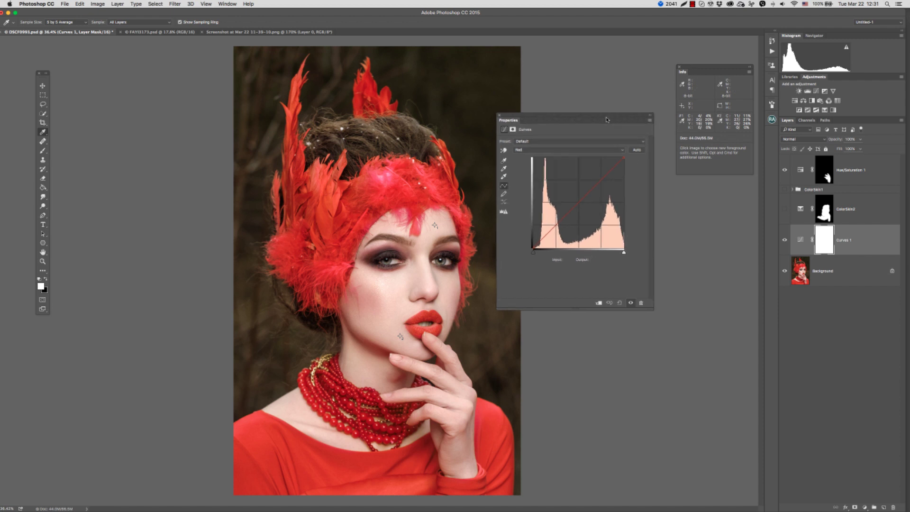
pyautogui.moveTo(616, 120); pyautogui.dragTo(606, 125)
pyautogui.moveTo(706, 67); pyautogui.dragTo(531, 321)
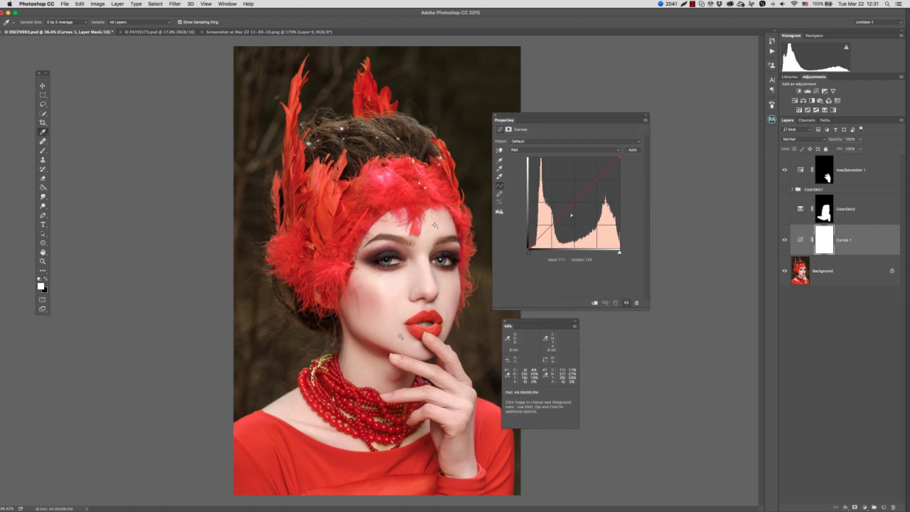
# Raise the Red curve's midpoint and lower the Green curve's midpoint
pyautogui.moveTo(574, 202); pyautogui.dragTo(574, 197)
pyautogui.press('Down')
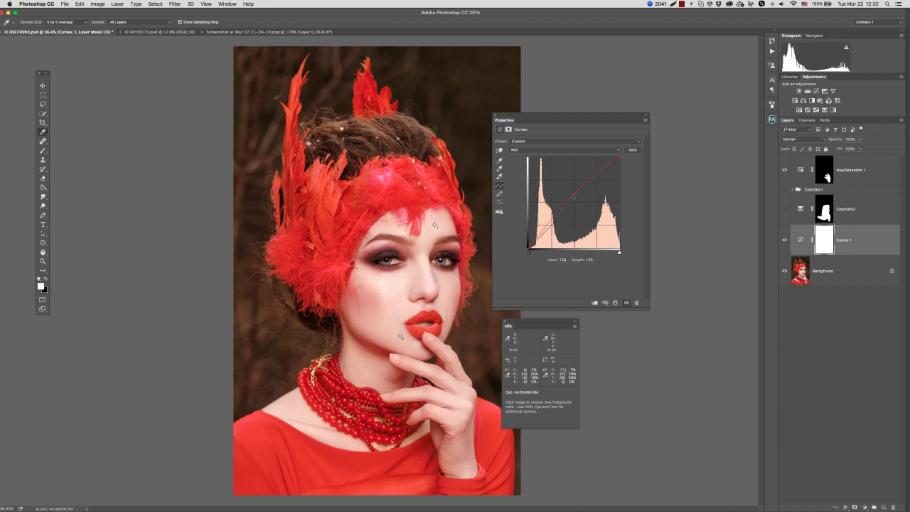
pyautogui.click(578, 152)
pyautogui.moveTo(573, 203); pyautogui.dragTo(576, 206)
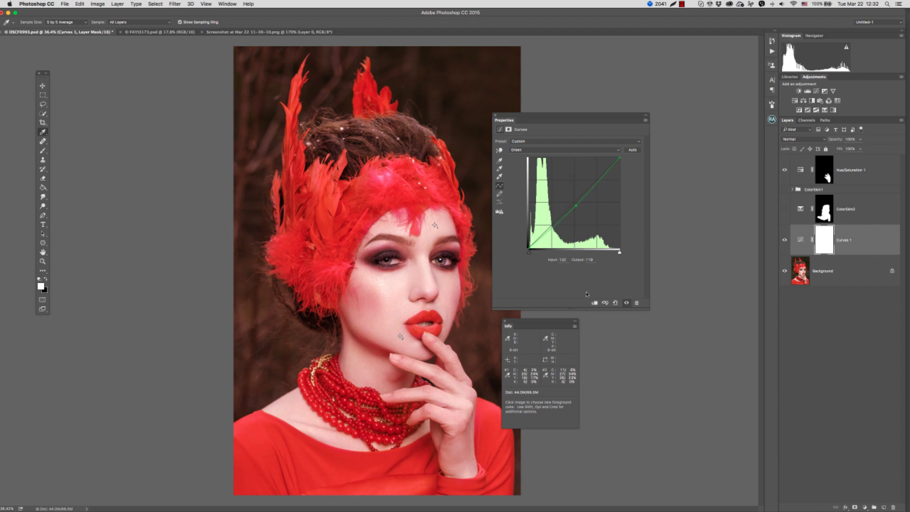
# Pull the Blue curve down at its midpoint and nudge forehead colour sampler #1
pyautogui.click(564, 150)
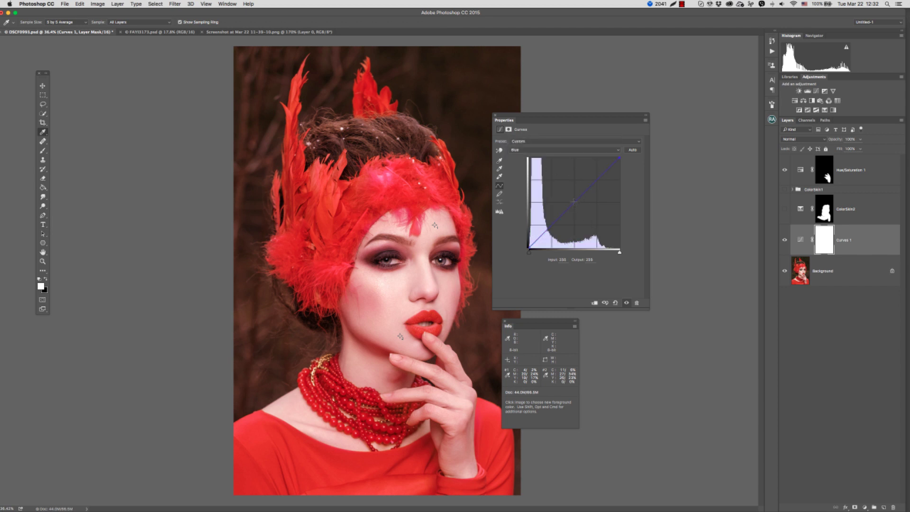
pyautogui.moveTo(574, 201); pyautogui.dragTo(576, 211)
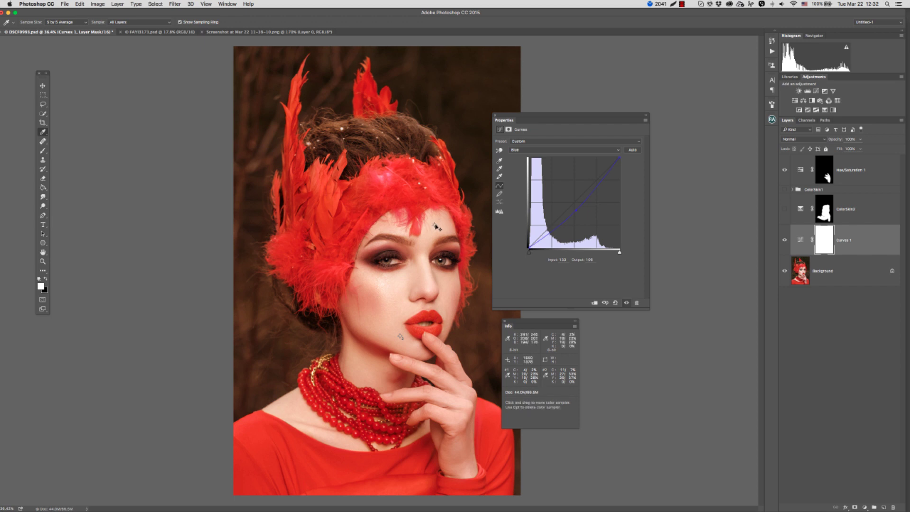
pyautogui.moveTo(439, 233); pyautogui.dragTo(444, 227)
pyautogui.moveTo(444, 226); pyautogui.dragTo(426, 241)
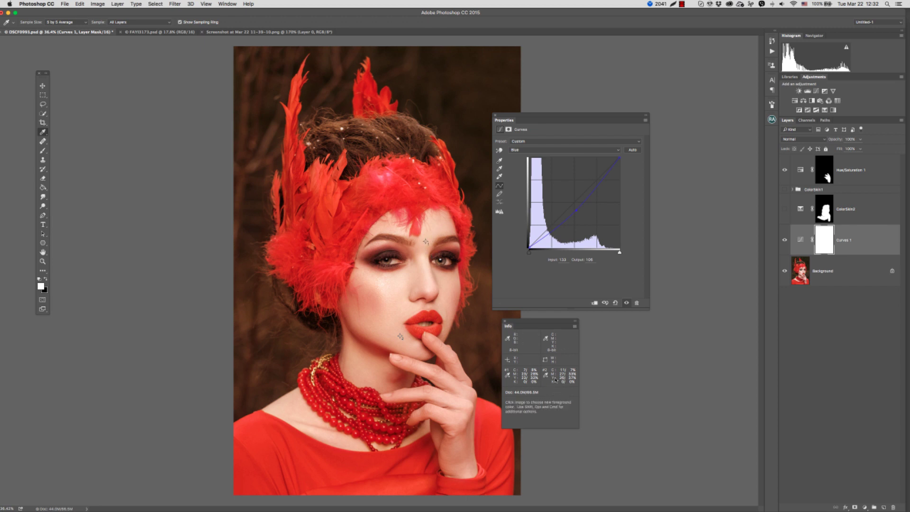
# Shape the RGB curve with a raised midtone point and an anchored shadow point
pyautogui.click(556, 151)
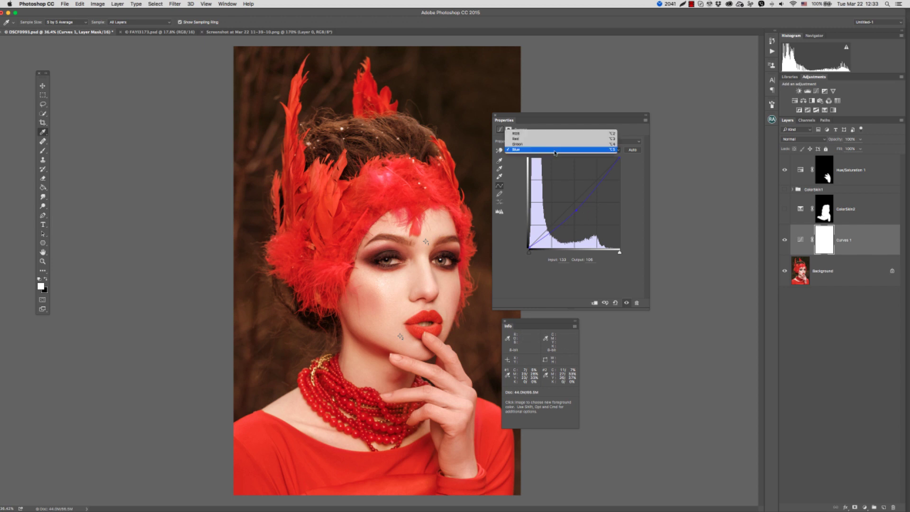
pyautogui.click(559, 132)
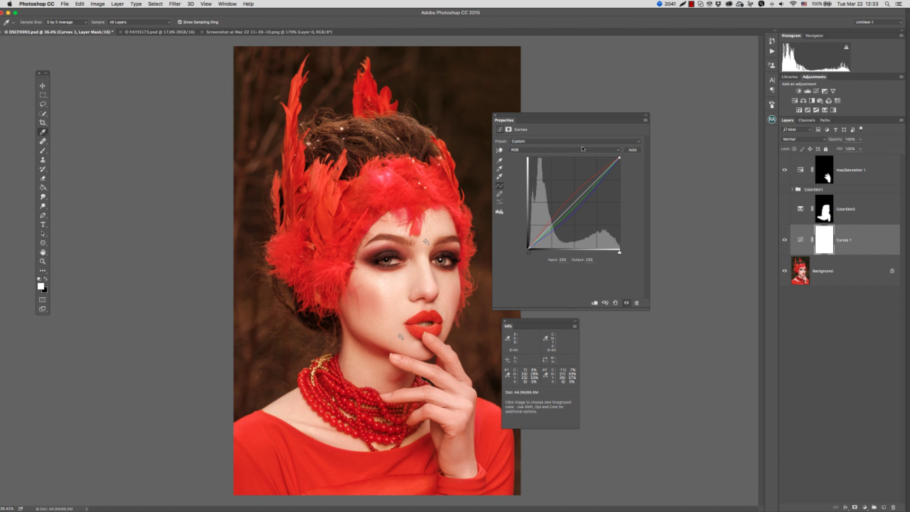
pyautogui.moveTo(577, 199); pyautogui.dragTo(590, 181)
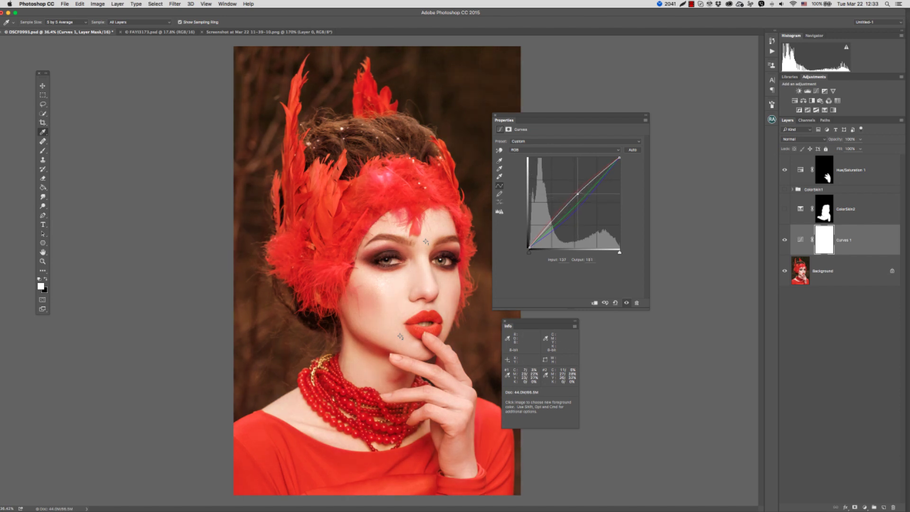
pyautogui.moveTo(556, 219); pyautogui.dragTo(550, 270)
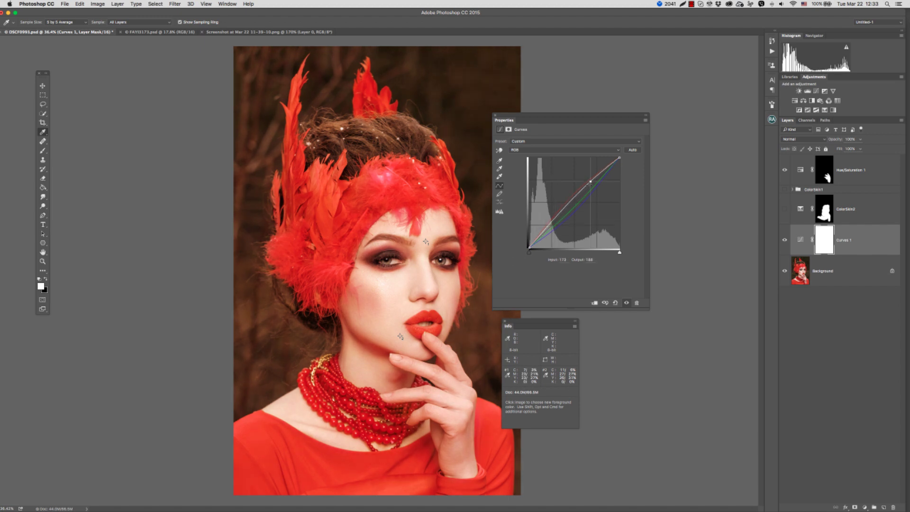
pyautogui.moveTo(590, 181); pyautogui.dragTo(570, 202)
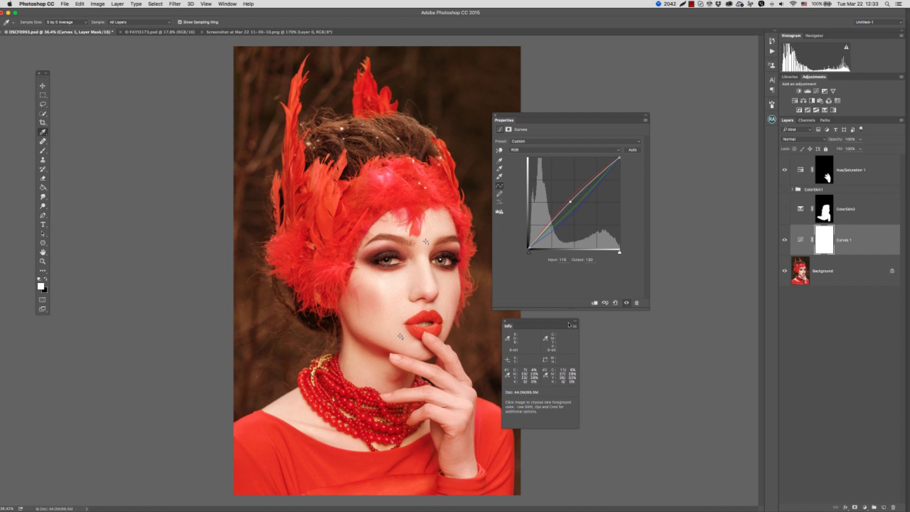
# Invert the Curves 1 mask, paint white over cheek and facial skin, and show the red mask overlay
pyautogui.click(825, 241)
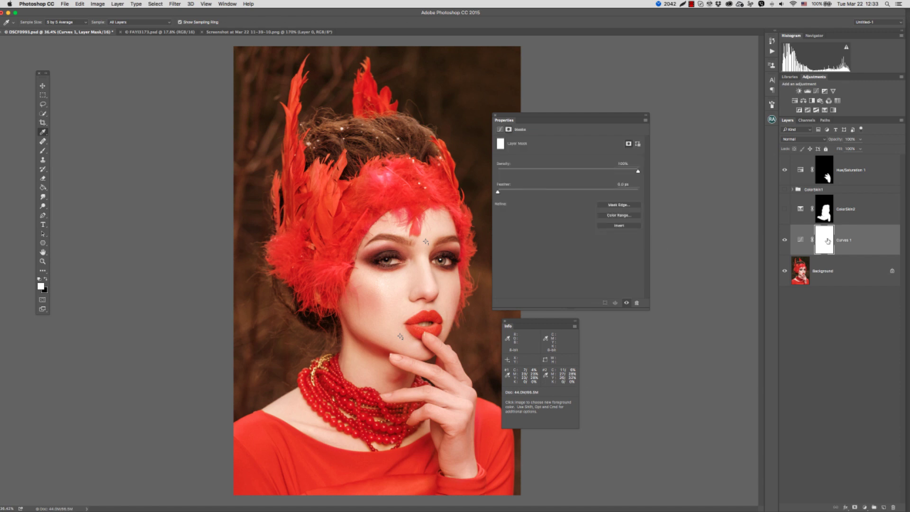
pyautogui.hotkey('ctrl', 'i')
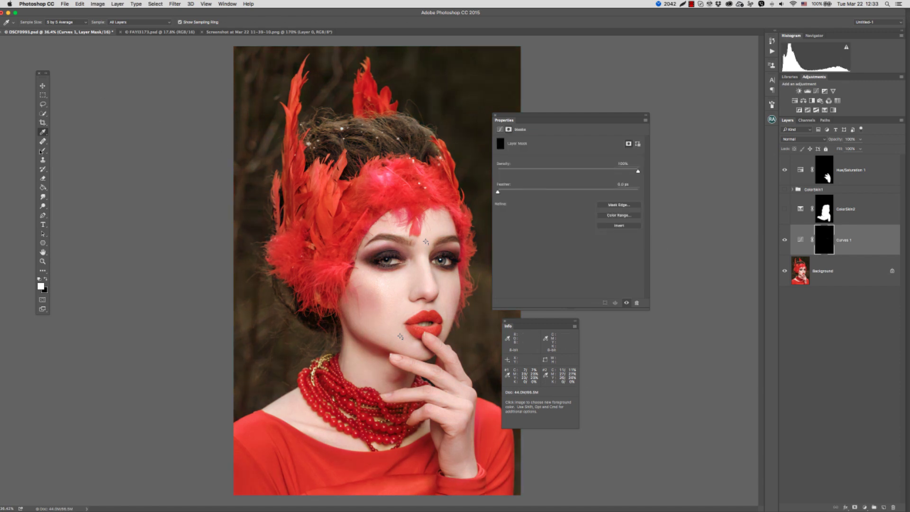
pyautogui.click(42, 151)
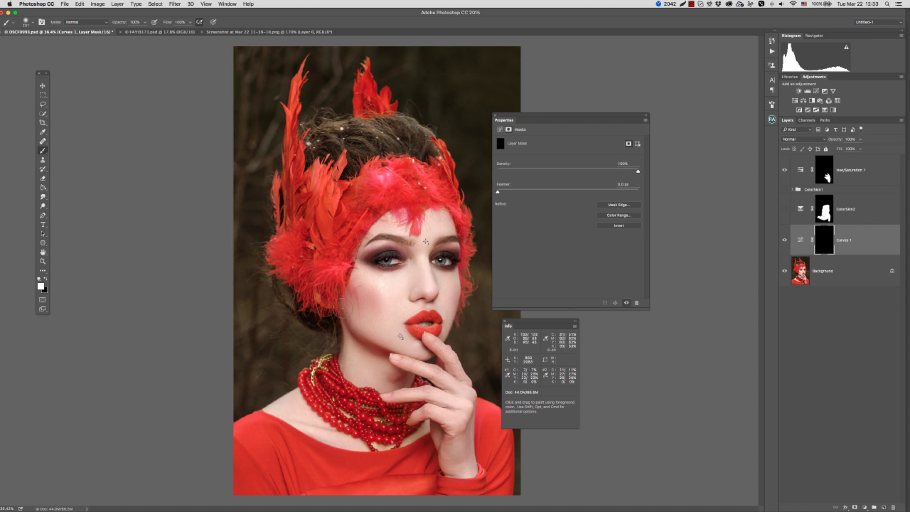
pyautogui.moveTo(365, 322); pyautogui.dragTo(365, 316)
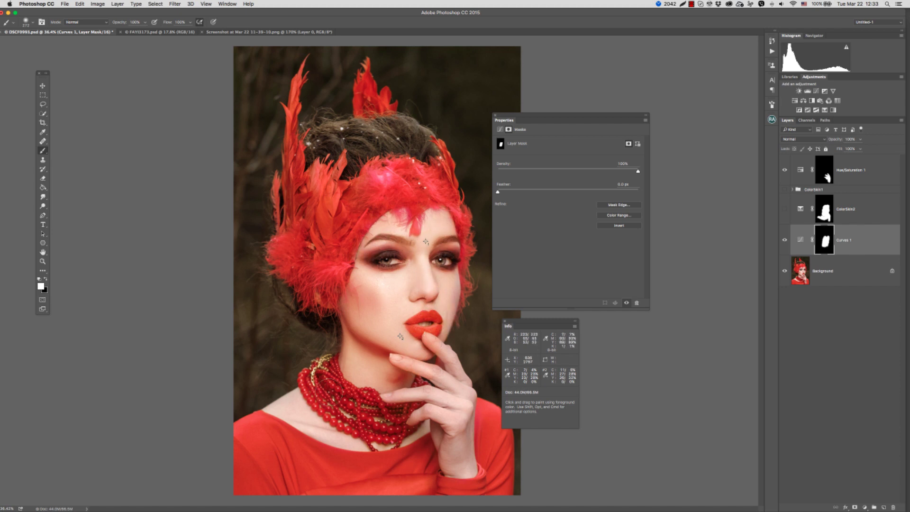
pyautogui.moveTo(341, 378); pyautogui.dragTo(332, 377)
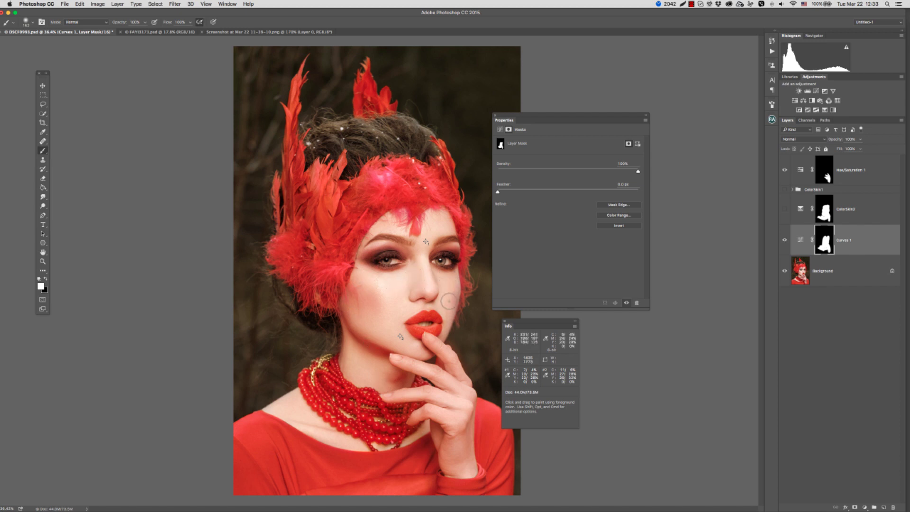
pyautogui.press('\\')
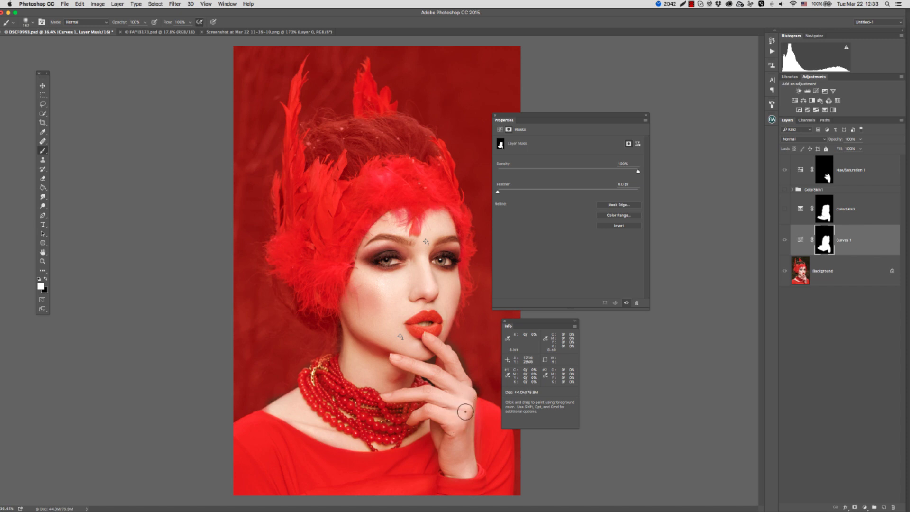
# Paint black with a smaller brush over both eyes on the Curves 1 mask
pyautogui.press('x')
pyautogui.keyDown('ctrl'); pyautogui.keyDown('alt'); pyautogui.click(464, 338); pyautogui.keyUp('alt'); pyautogui.keyUp('ctrl')
pyautogui.moveTo(464, 337); pyautogui.dragTo(457, 339)
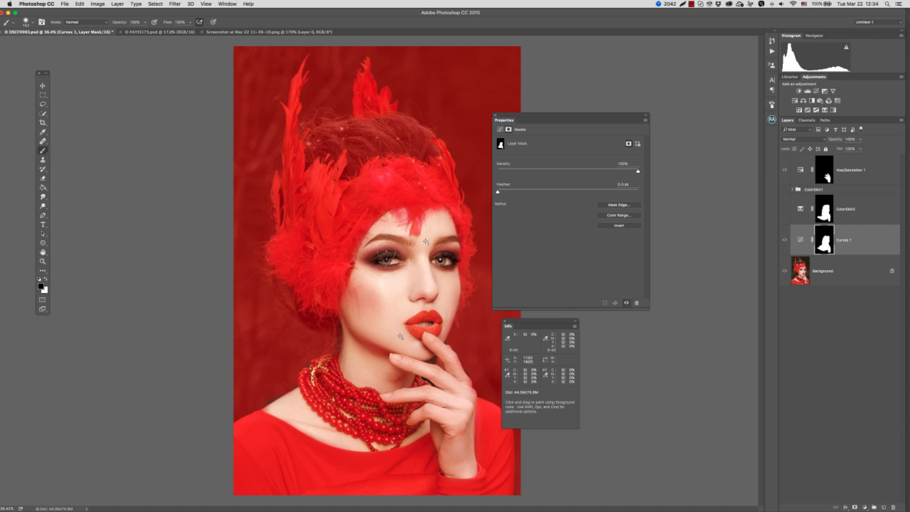
pyautogui.moveTo(385, 256)
pyautogui.mouseDown()
pyautogui.moveTo(372, 259)
pyautogui.moveTo(381, 249)
pyautogui.mouseUp()
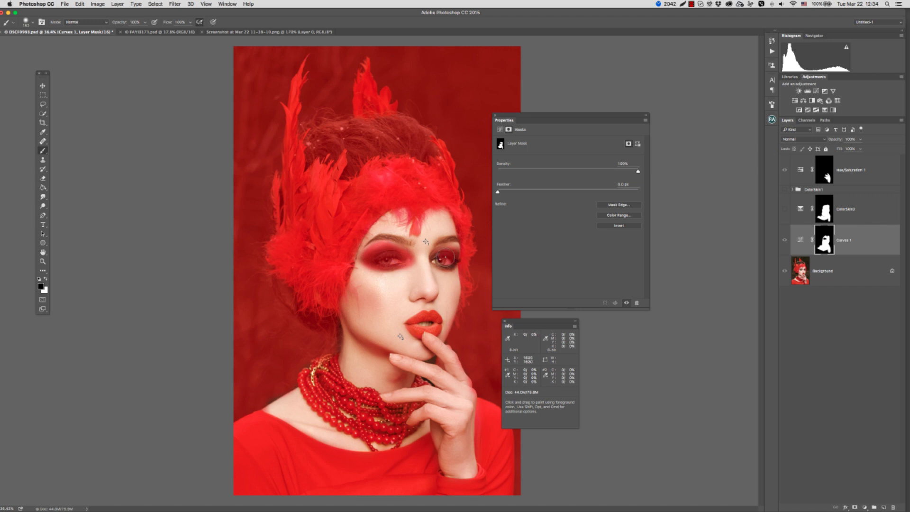
pyautogui.moveTo(441, 258); pyautogui.dragTo(447, 261)
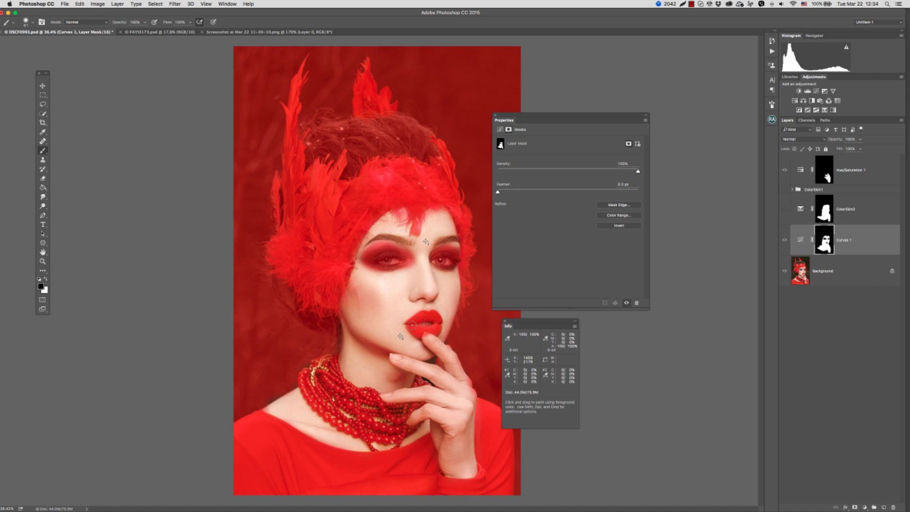
pyautogui.click(801, 240)
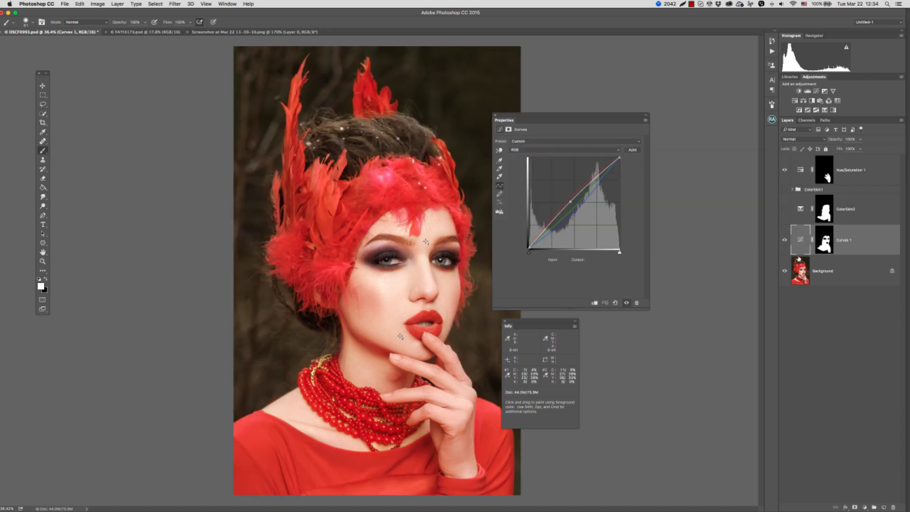
# Toggle Curves 1 on and off to compare, then rename it colorskin3
pyautogui.click(784, 241)
pyautogui.click(786, 243)
pyautogui.click(787, 244)
pyautogui.click(788, 245)
pyautogui.doubleClick(844, 240)
pyautogui.write('Co')
pyautogui.press('Return')
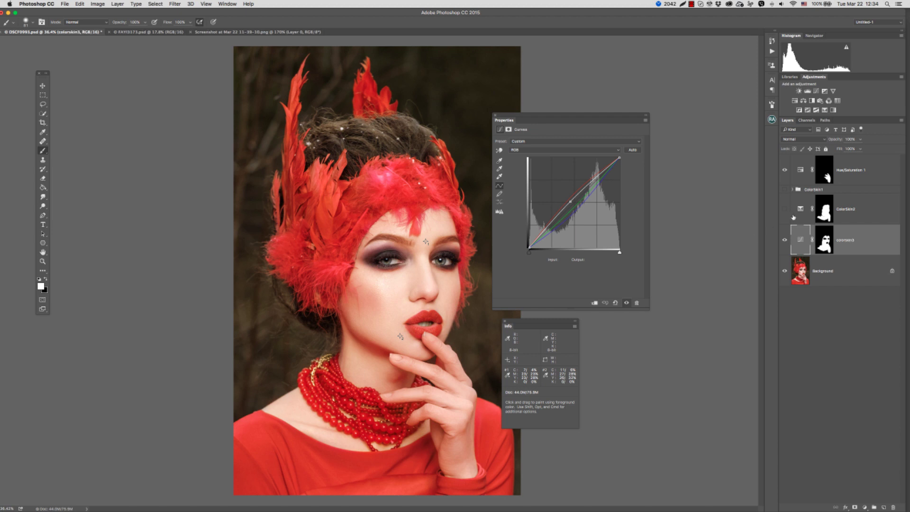
# Hide colorskin3, then show and expand the ColorSkin1 group
pyautogui.click(784, 240)
pyautogui.click(785, 189)
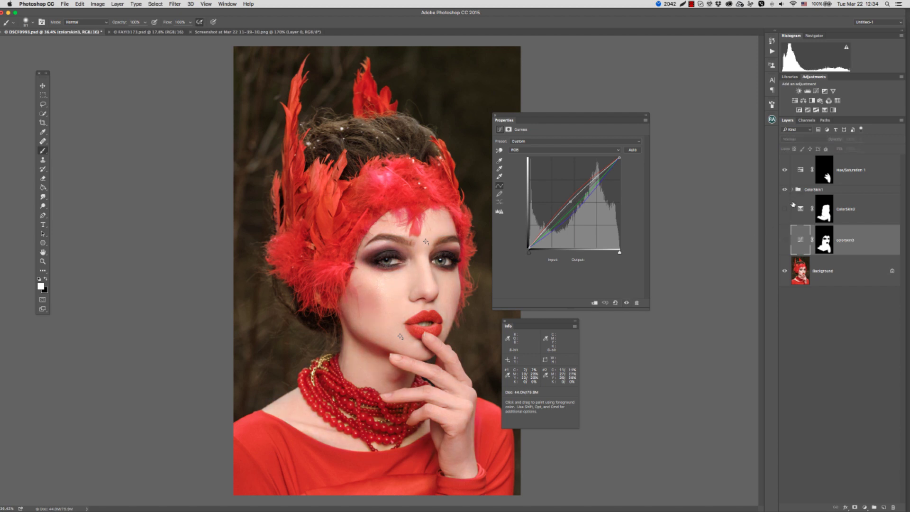
pyautogui.click(799, 190)
# Lower the Levels 1 Blue channel output white to 222
pyautogui.click(792, 189)
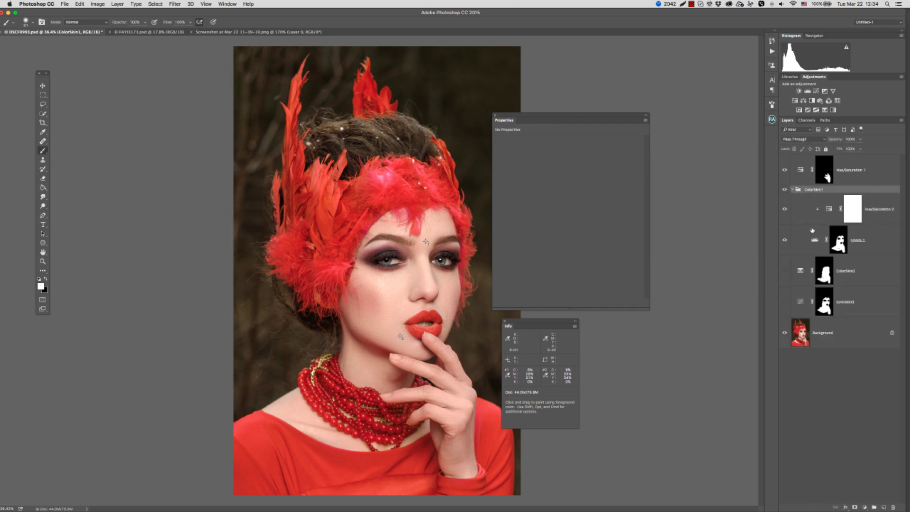
pyautogui.click(816, 241)
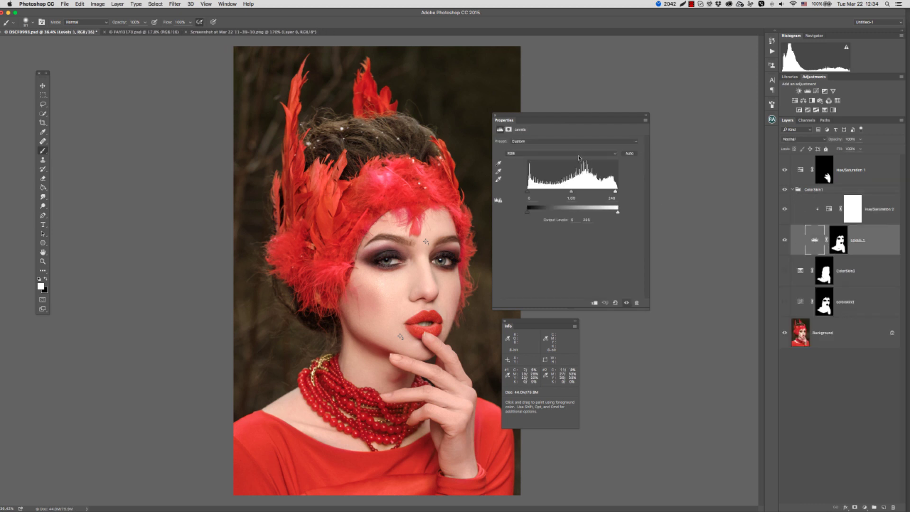
pyautogui.click(579, 153)
pyautogui.click(575, 169)
pyautogui.moveTo(618, 212); pyautogui.dragTo(607, 213)
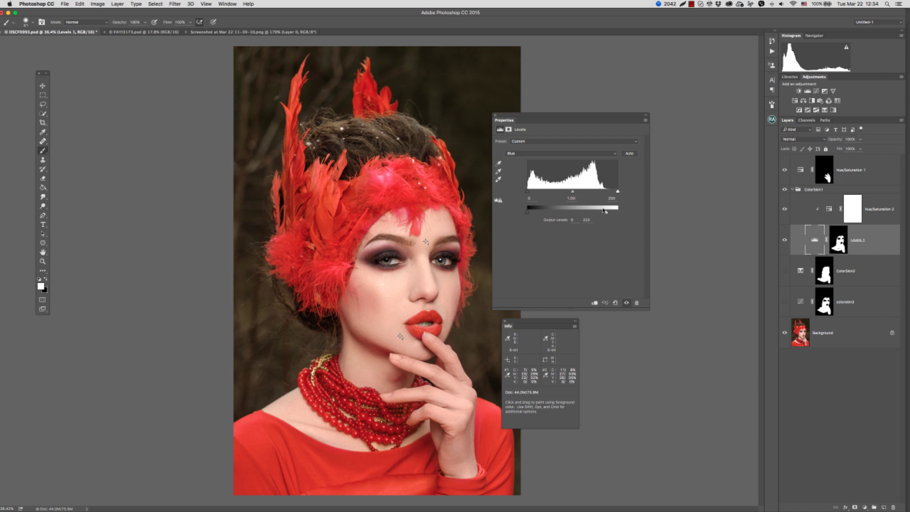
pyautogui.click(582, 155)
pyautogui.click(581, 148)
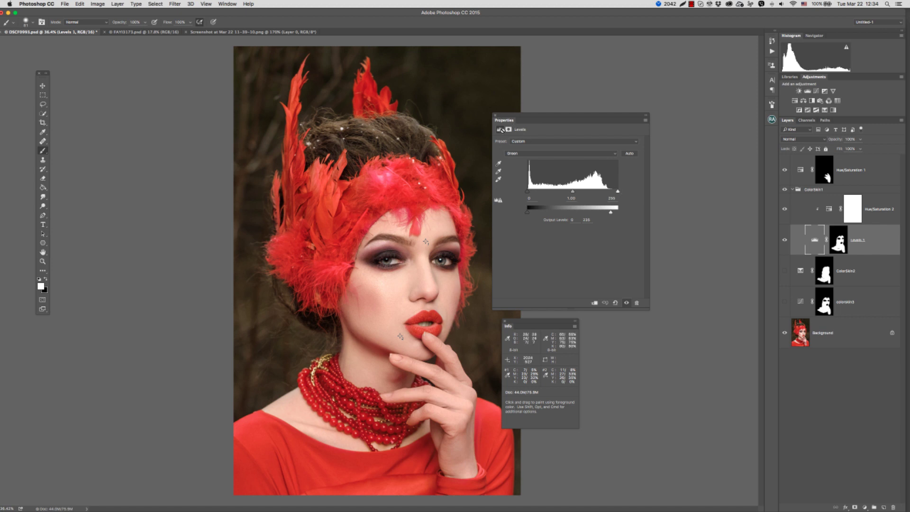
pyautogui.click(503, 130)
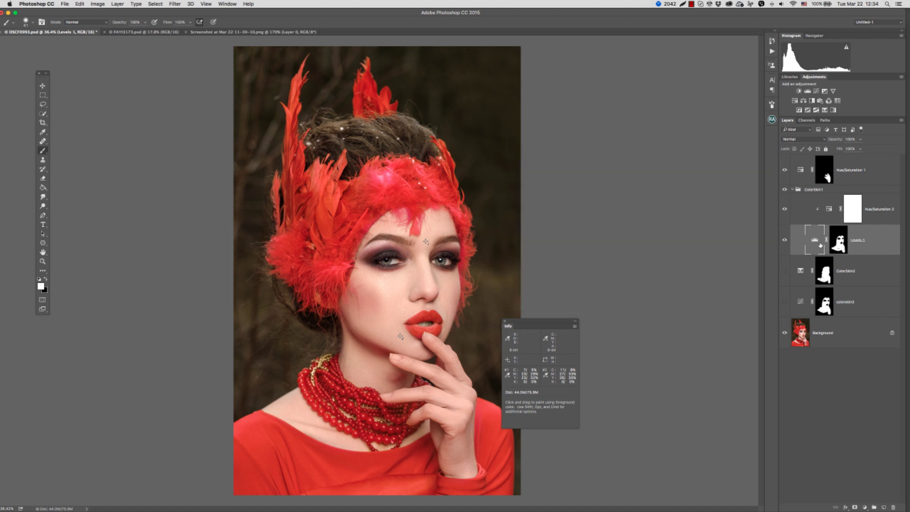
# Collapse and hide ColorSkin1, then review ColorSkin2's Reds and Yellows against the skin
pyautogui.click(793, 190)
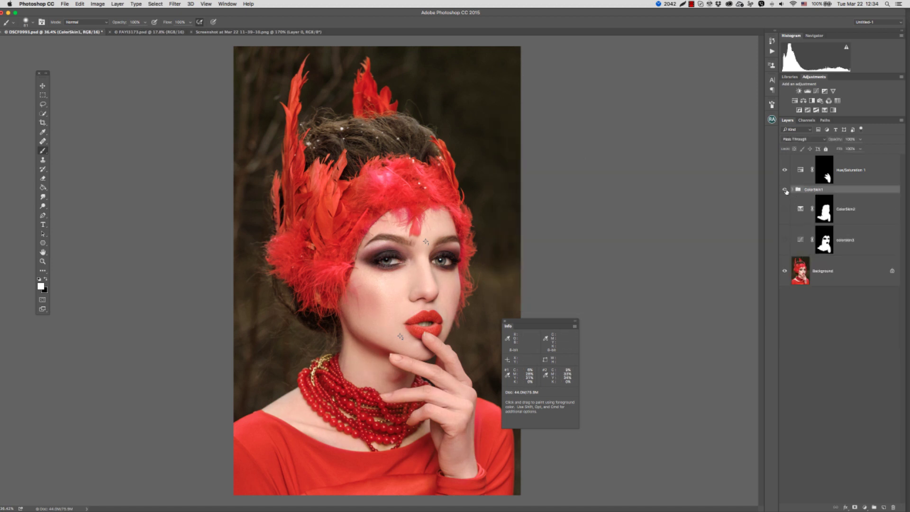
pyautogui.click(785, 189)
pyautogui.click(785, 209)
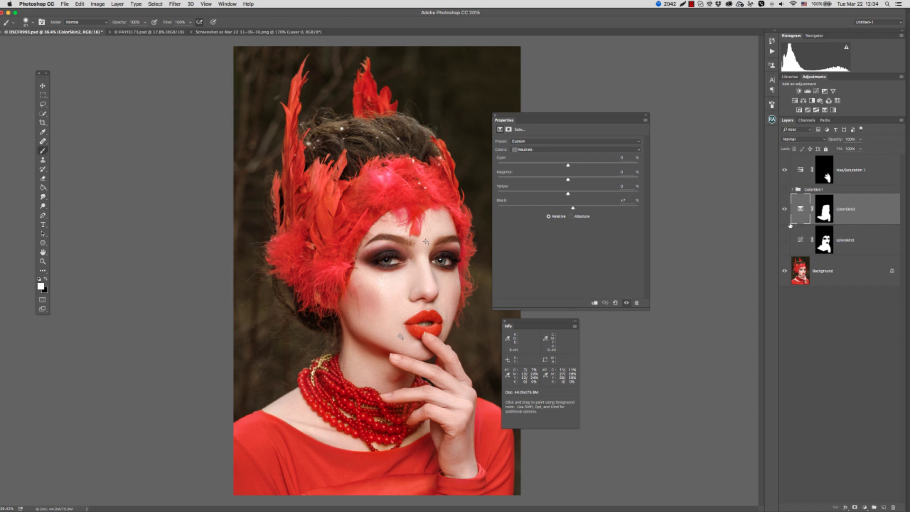
pyautogui.moveTo(518, 117); pyautogui.dragTo(564, 99)
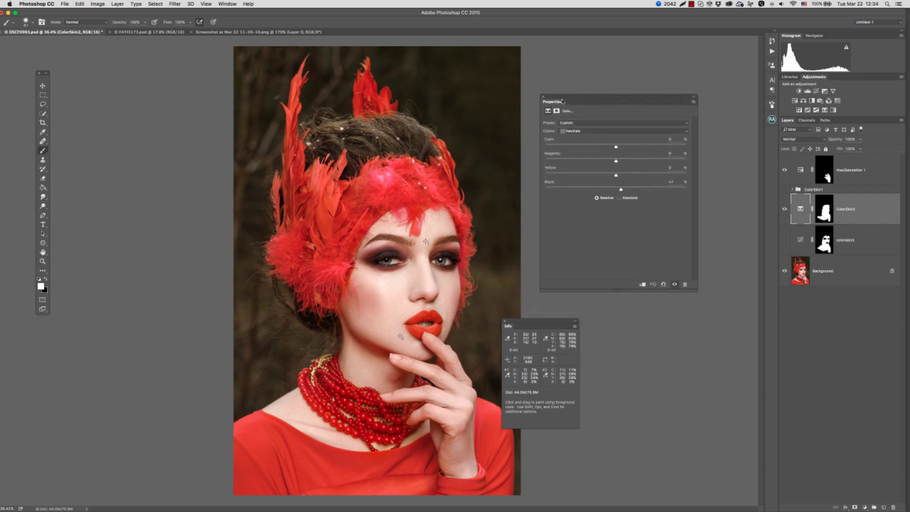
pyautogui.click(593, 131)
pyautogui.click(592, 94)
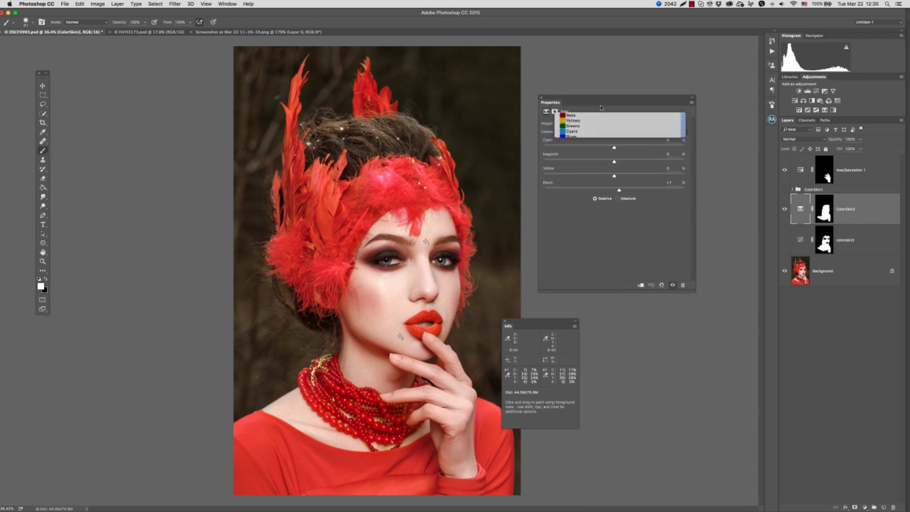
pyautogui.click(588, 132)
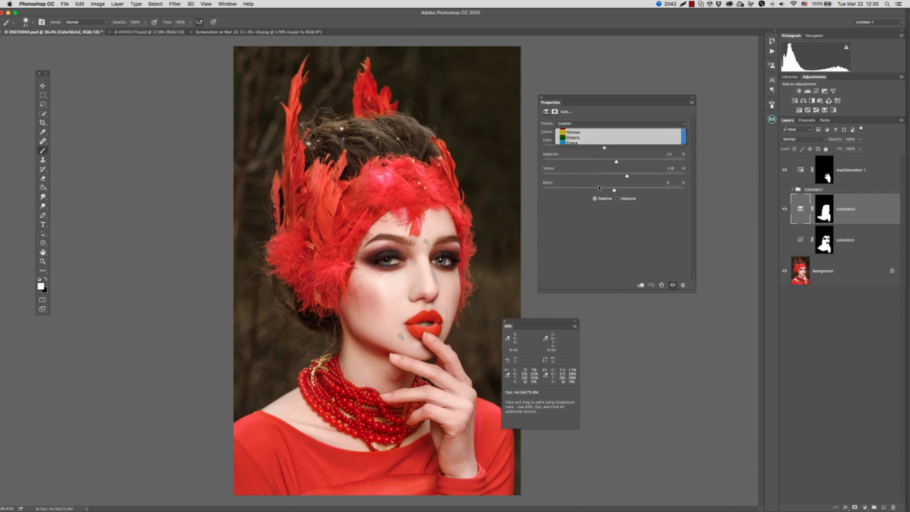
pyautogui.click(785, 210)
pyautogui.click(786, 210)
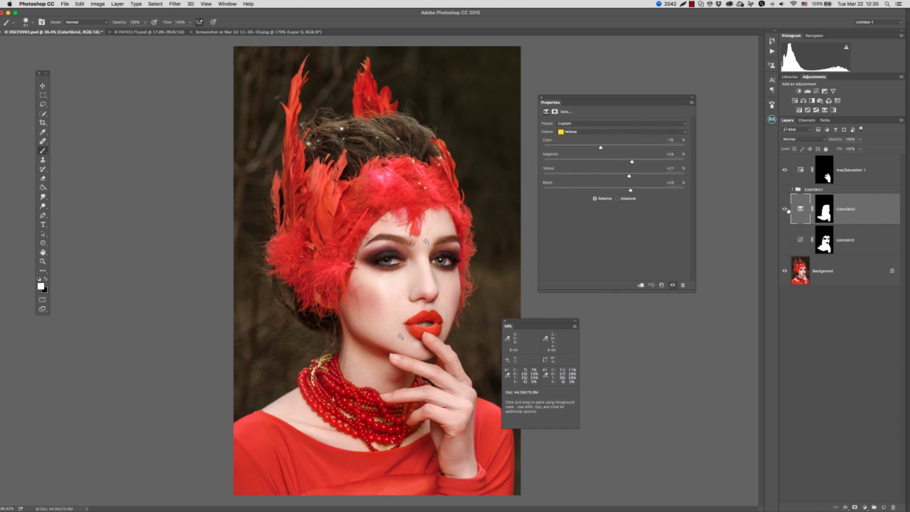
pyautogui.click(786, 210)
# Hide ColorSkin2 and show colorskin3 with its Curves settings
pyautogui.click(785, 209)
pyautogui.click(785, 239)
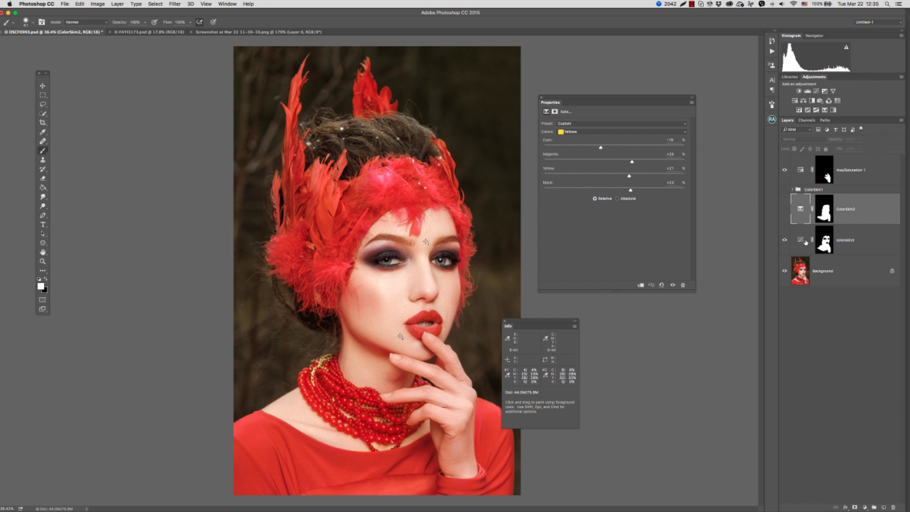
pyautogui.click(797, 252)
pyautogui.click(785, 240)
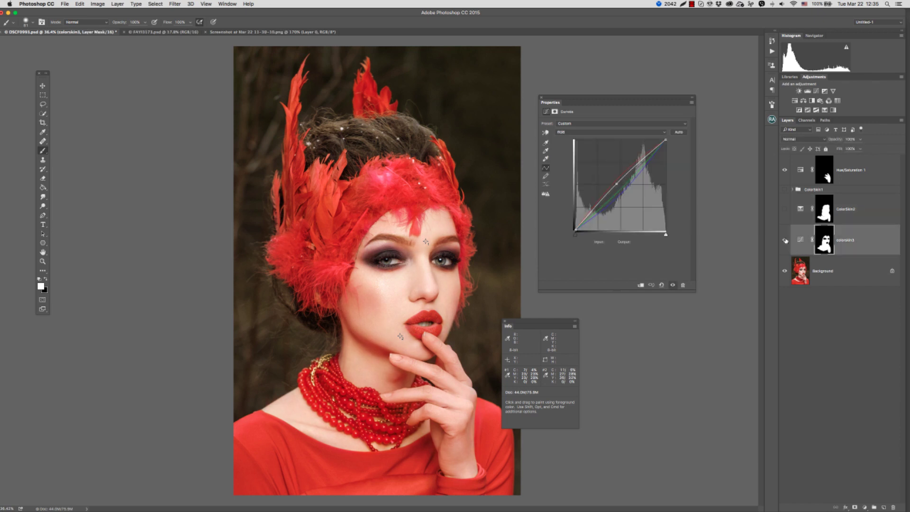
# Check the colour-correction reference table, then compare the portrait with and without colorskin3
pyautogui.click(273, 32)
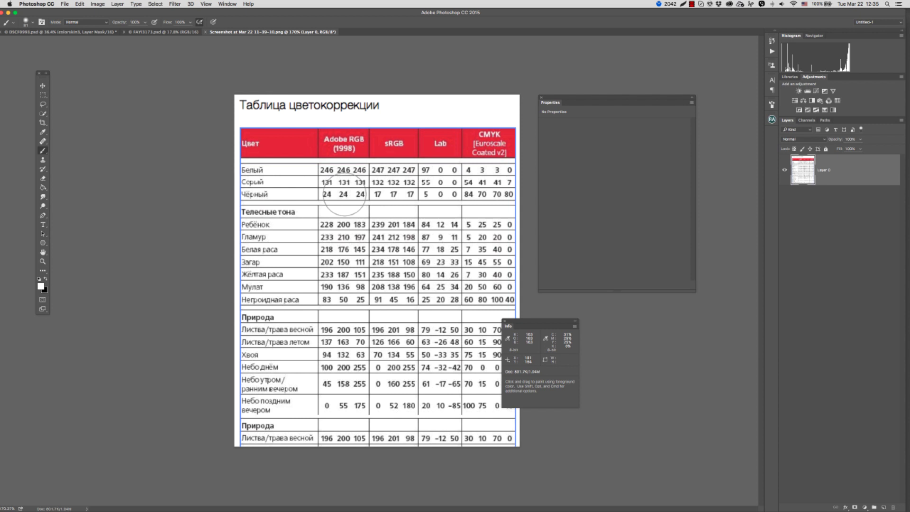
pyautogui.click(62, 32)
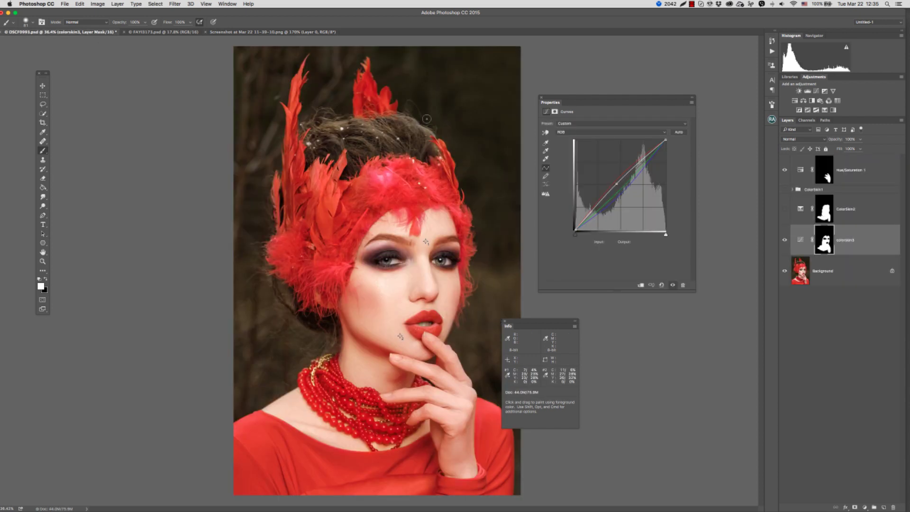
pyautogui.click(786, 240)
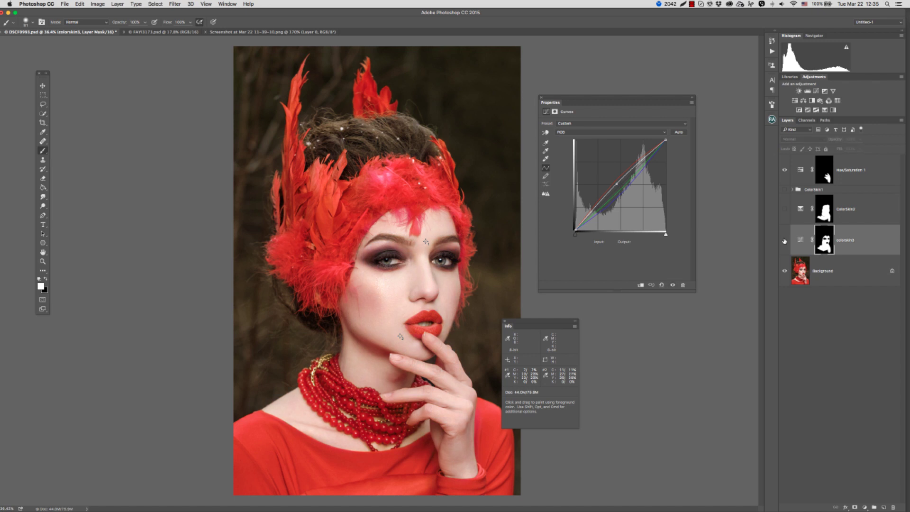
pyautogui.click(786, 241)
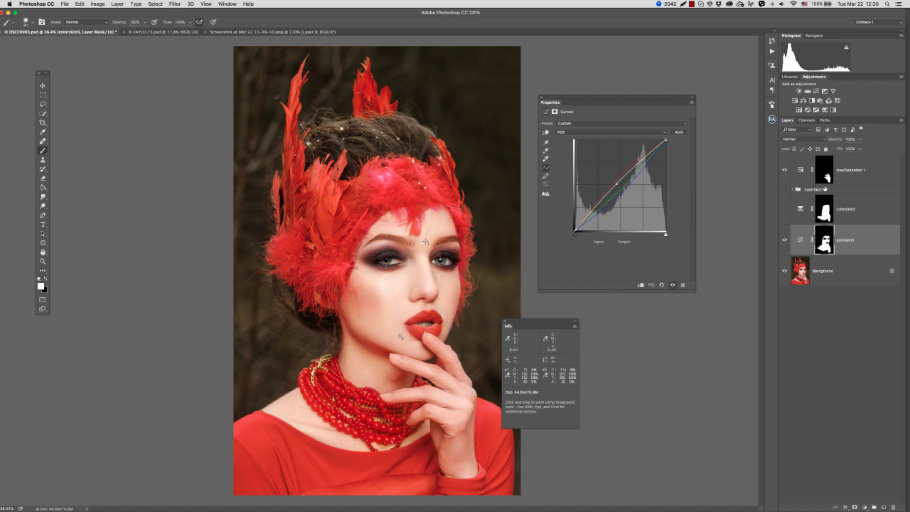
# Set colorskin3's opacity to 65% and close the Curves settings
pyautogui.click(848, 140)
pyautogui.write('70')
pyautogui.press('Return')
pyautogui.click(542, 97)
# Close the Info panel and switch to the Move tool
pyautogui.click(504, 321)
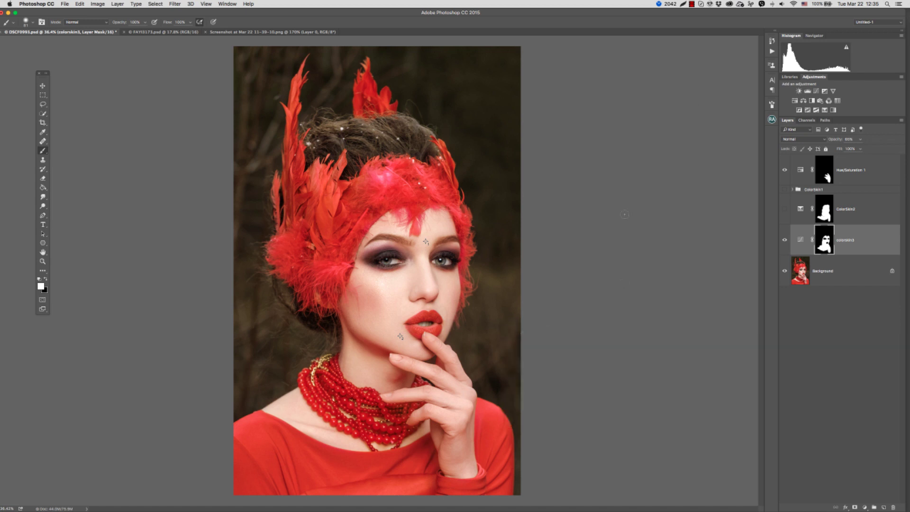
pyautogui.press('v')
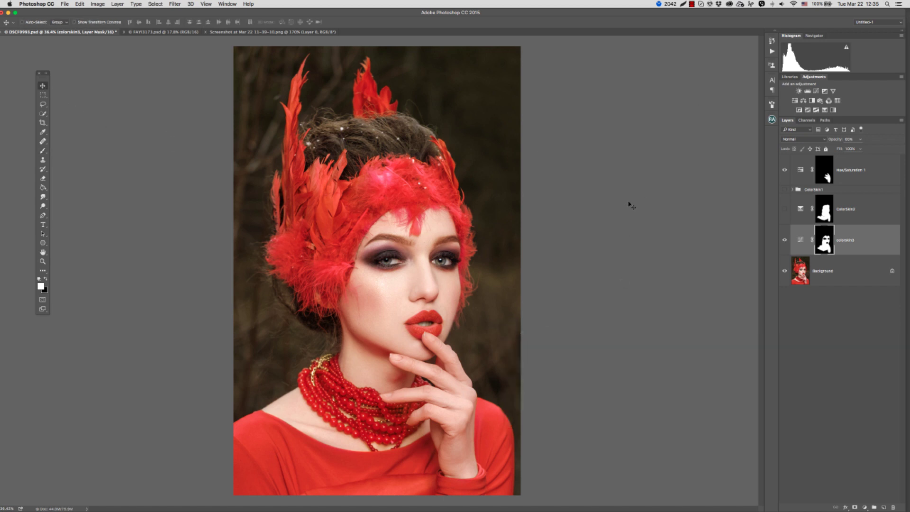